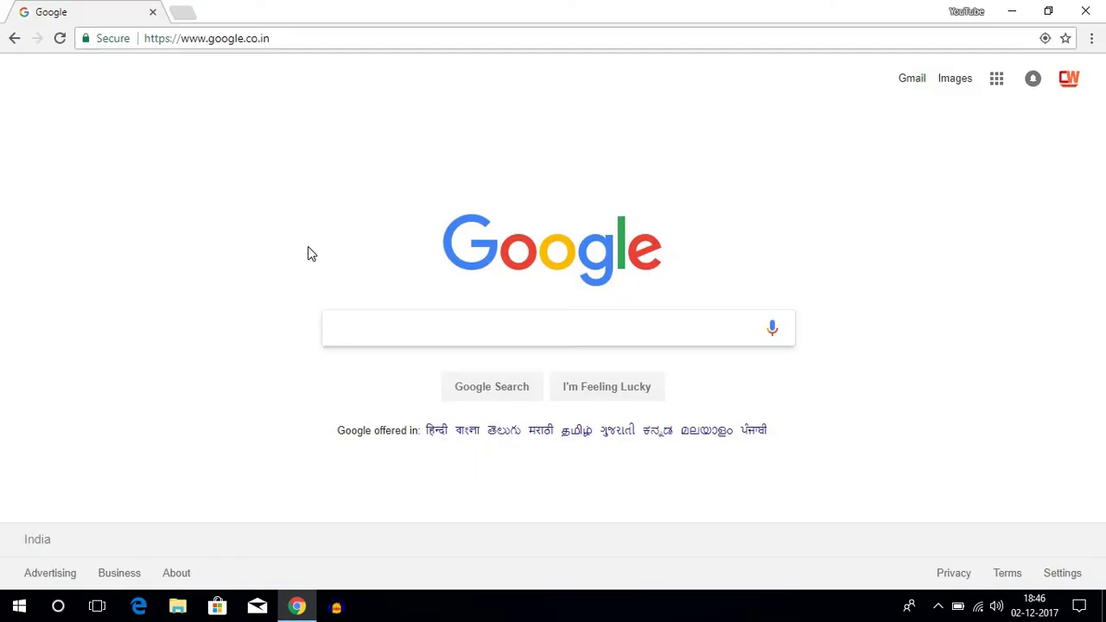
Step: Search Google for 'java jdk 9' and accept the JDK 9.0.1 license on Oracle's downloads page
text(java jdk)
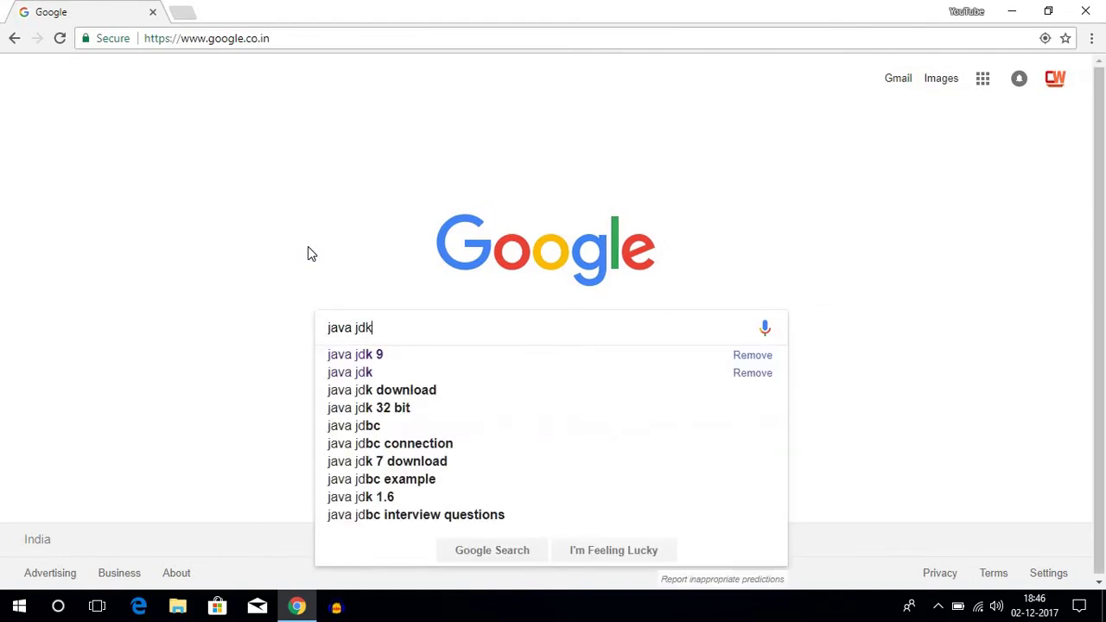
text( 9)
key(Return)
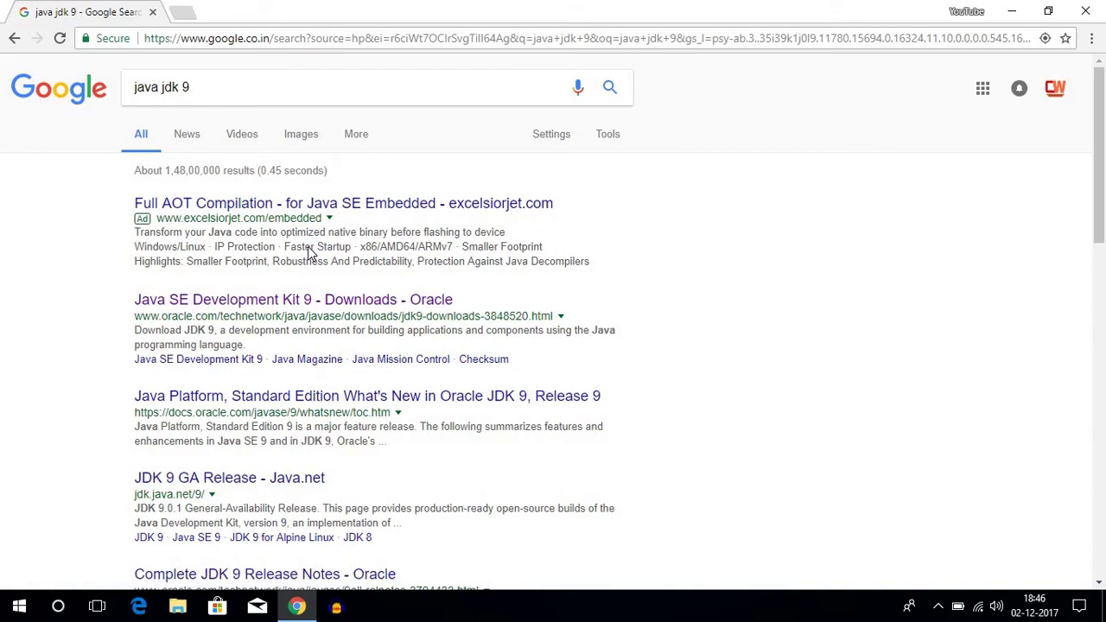
click(309, 303)
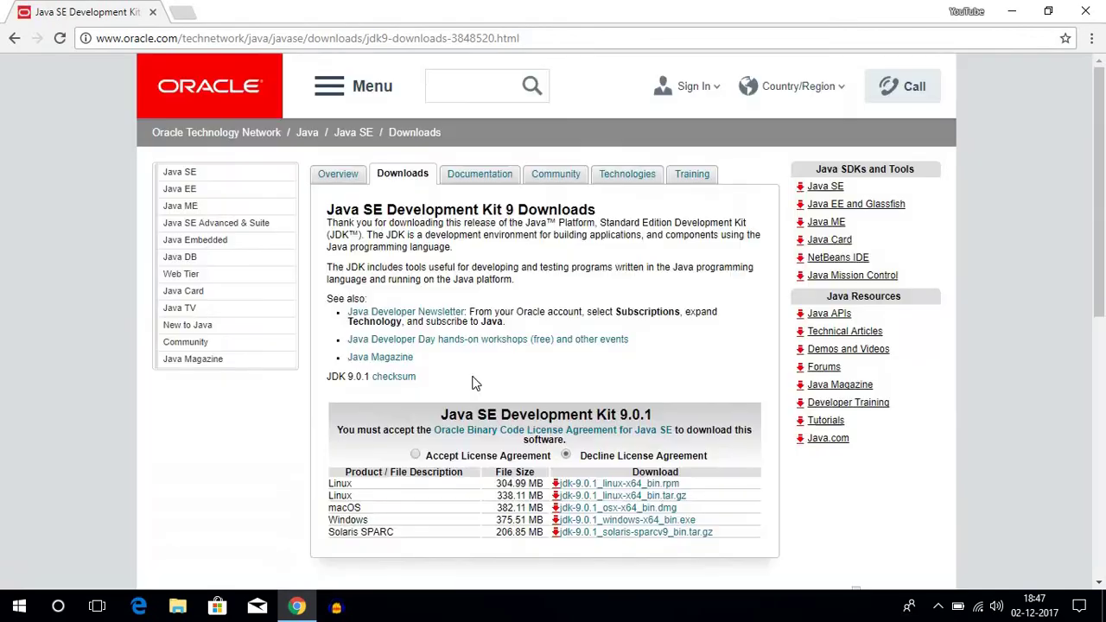
scroll(420, 386, down, 1)
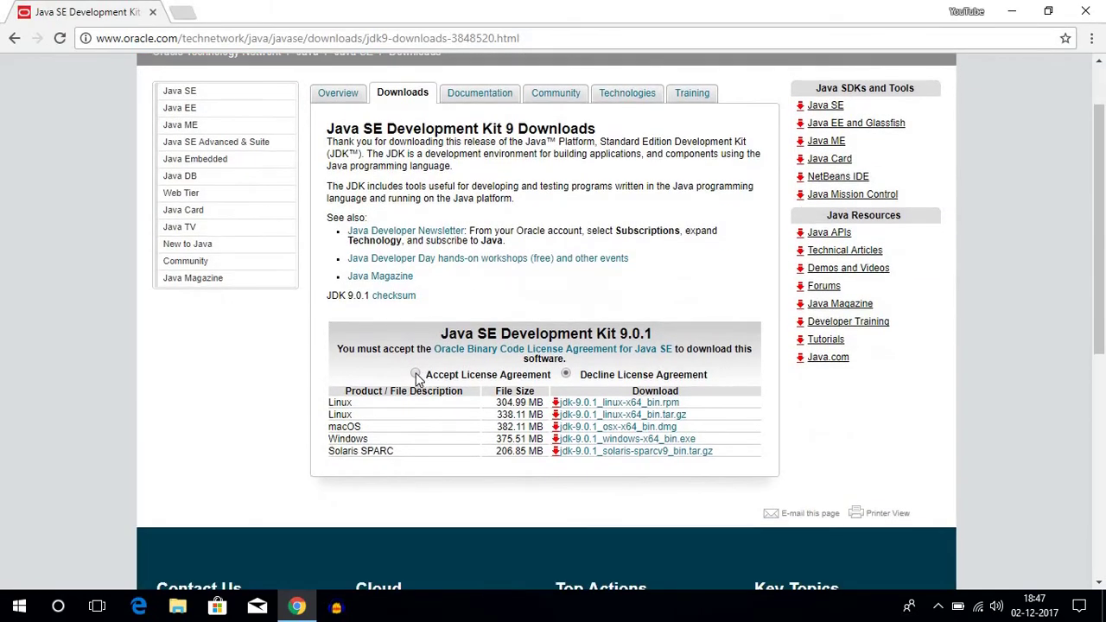
click(415, 374)
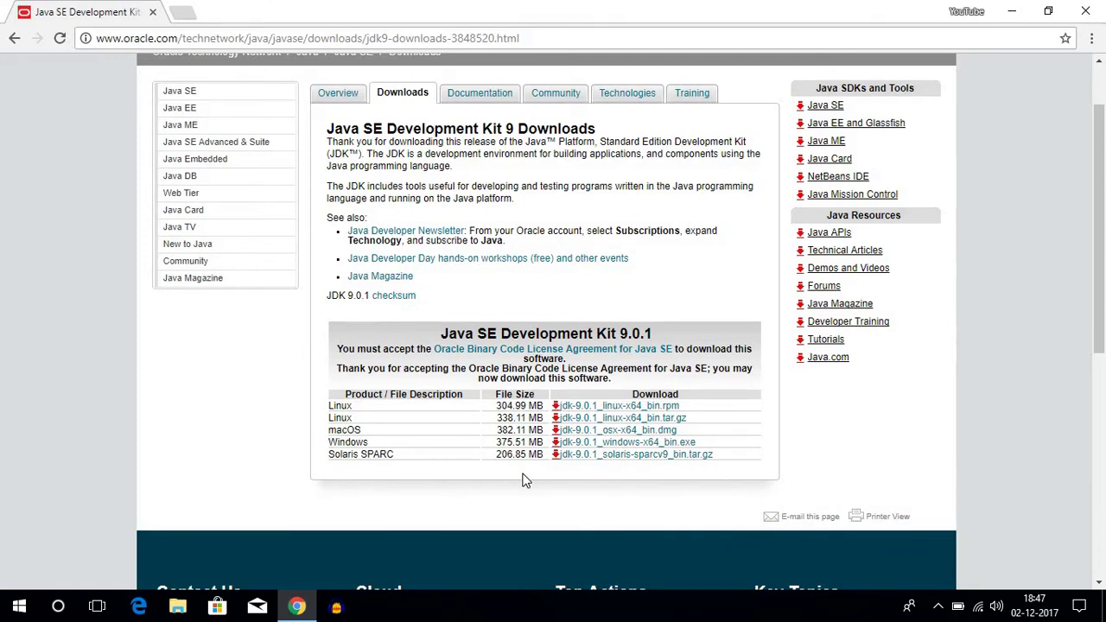
scroll(562, 399, up, 1)
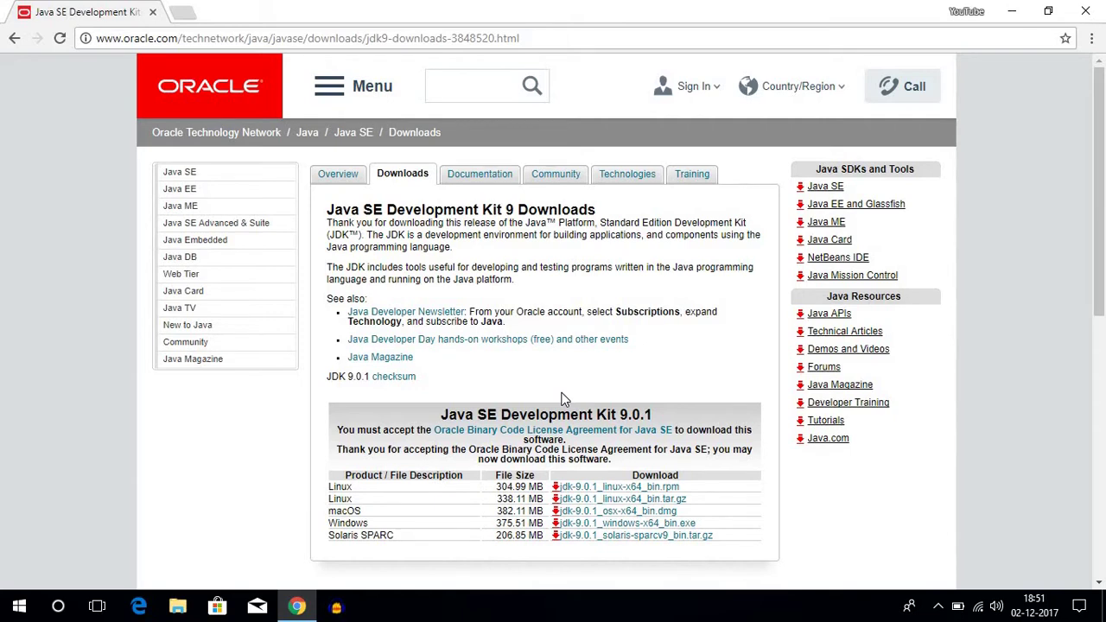
Step: Go back and search Google for 'eclipse oxygen', then open the Eclipse Oxygen result on eclipse.org
key(alt+Left)
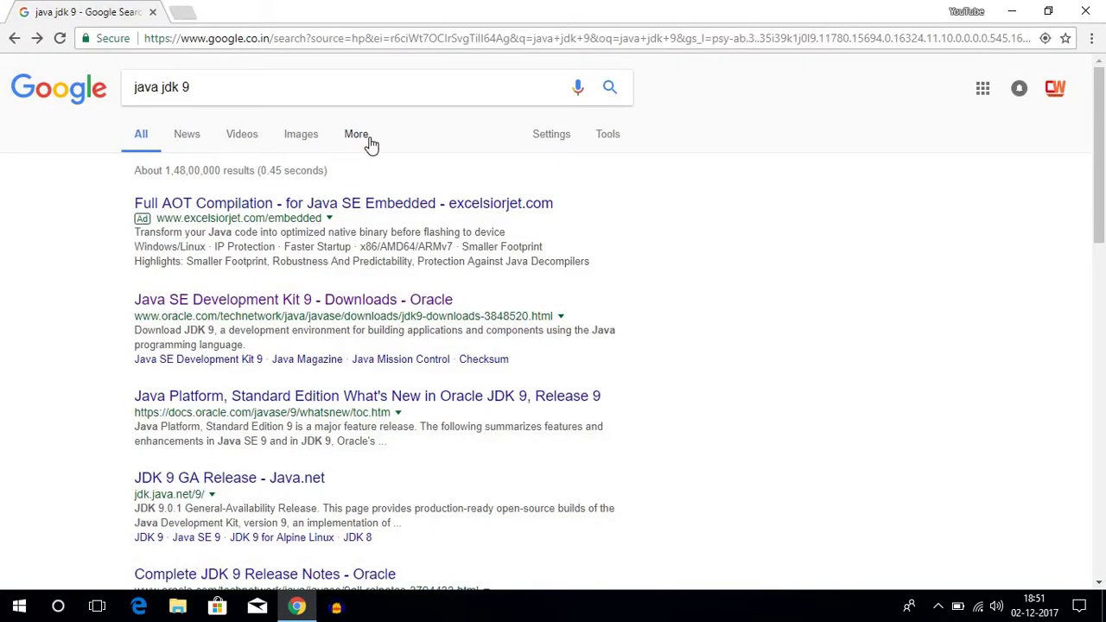
click(242, 87)
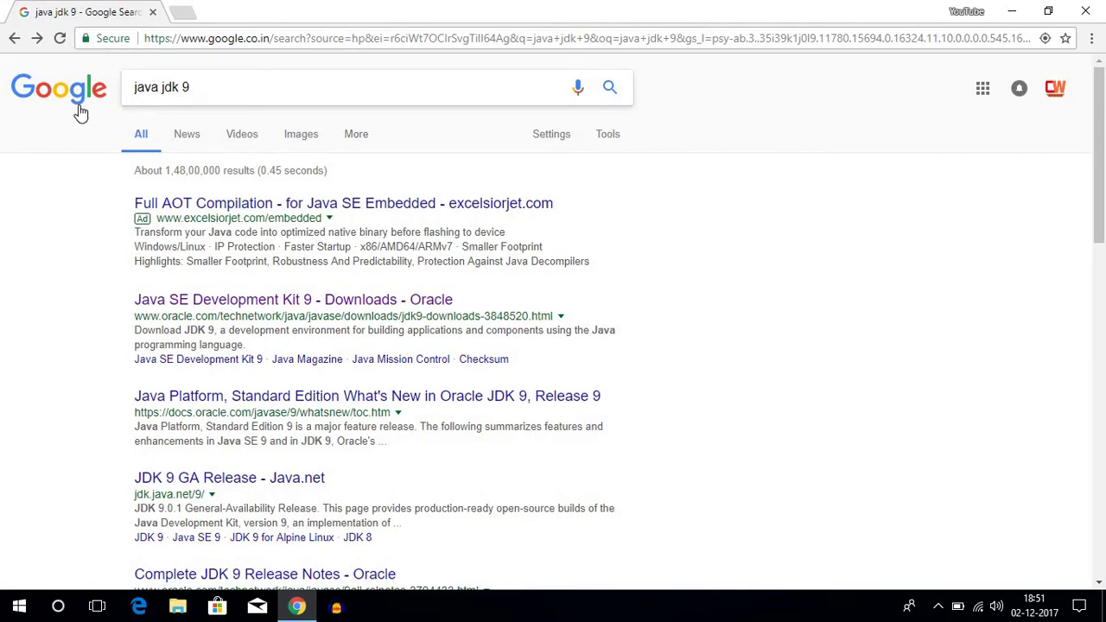
key(BackSpace)
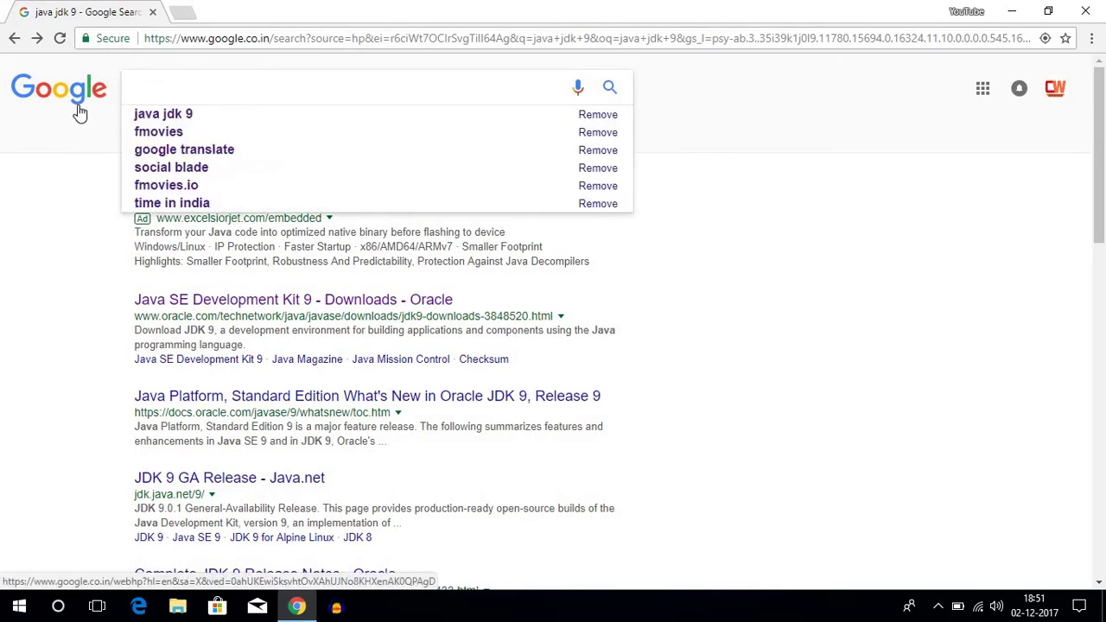
text(eclipse oxygen)
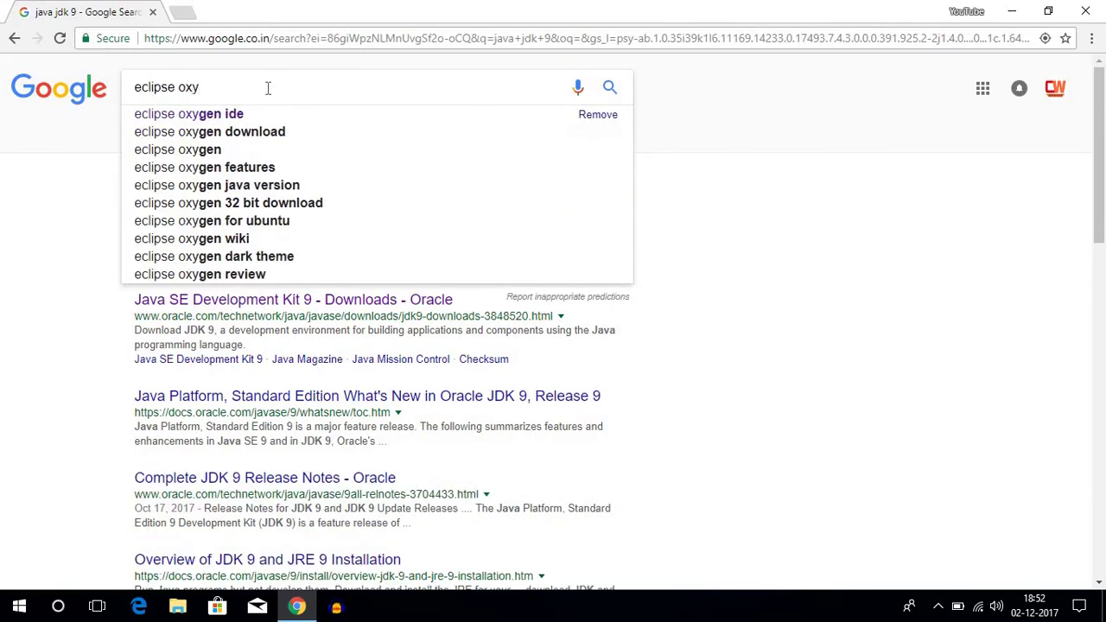
key(Return)
scroll(186, 194, down, 3)
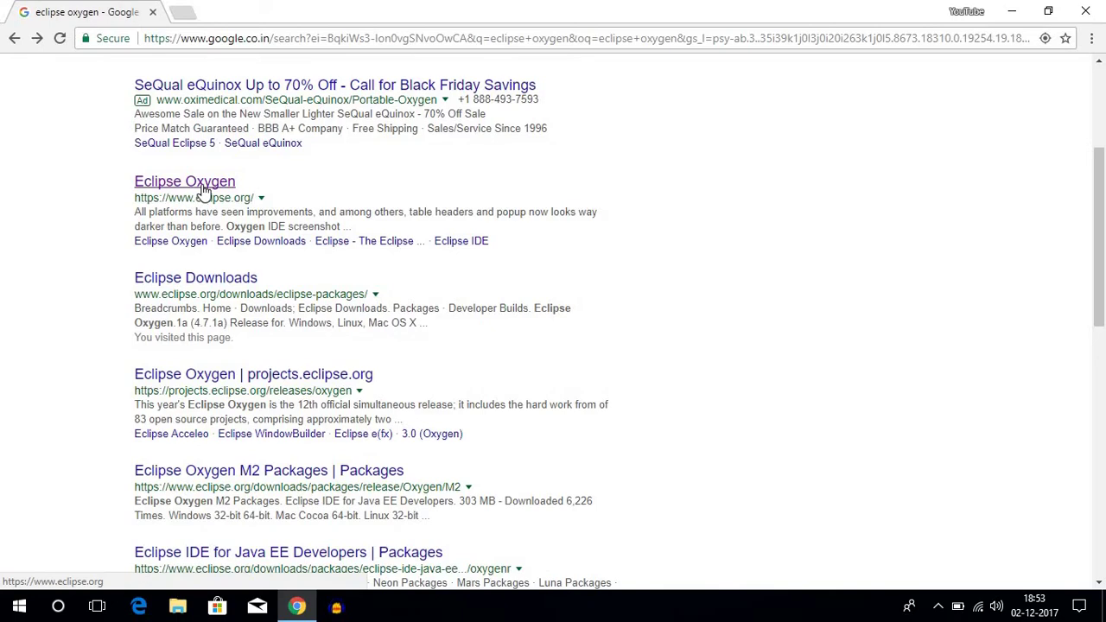
click(207, 183)
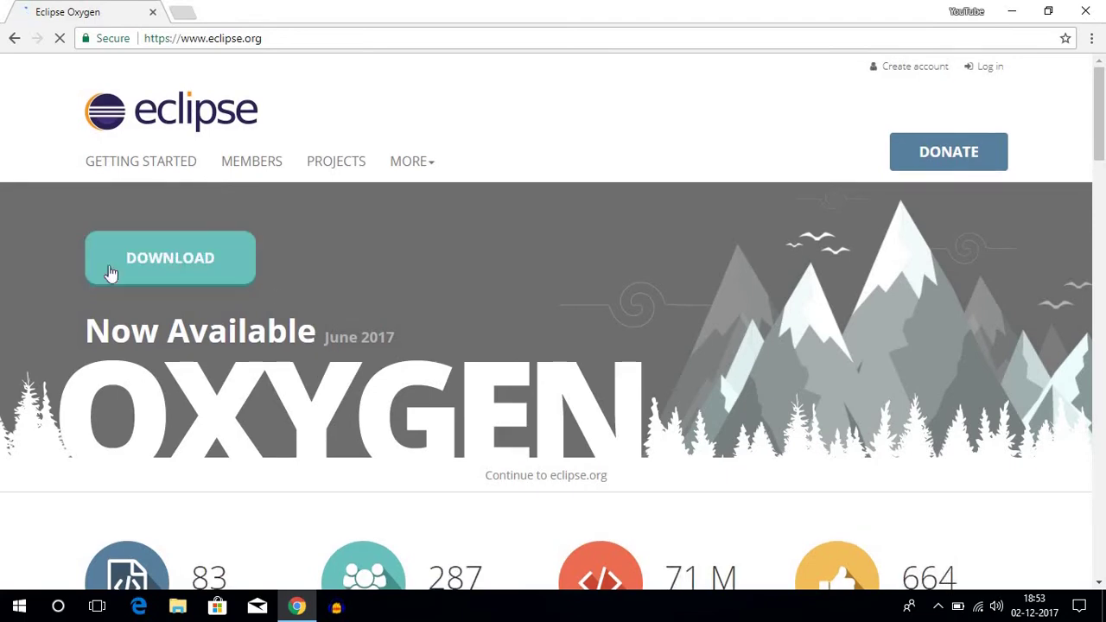
Step: Download eclipse-inst-win64.exe from the mirror page, run it, and minimize Chrome
click(180, 258)
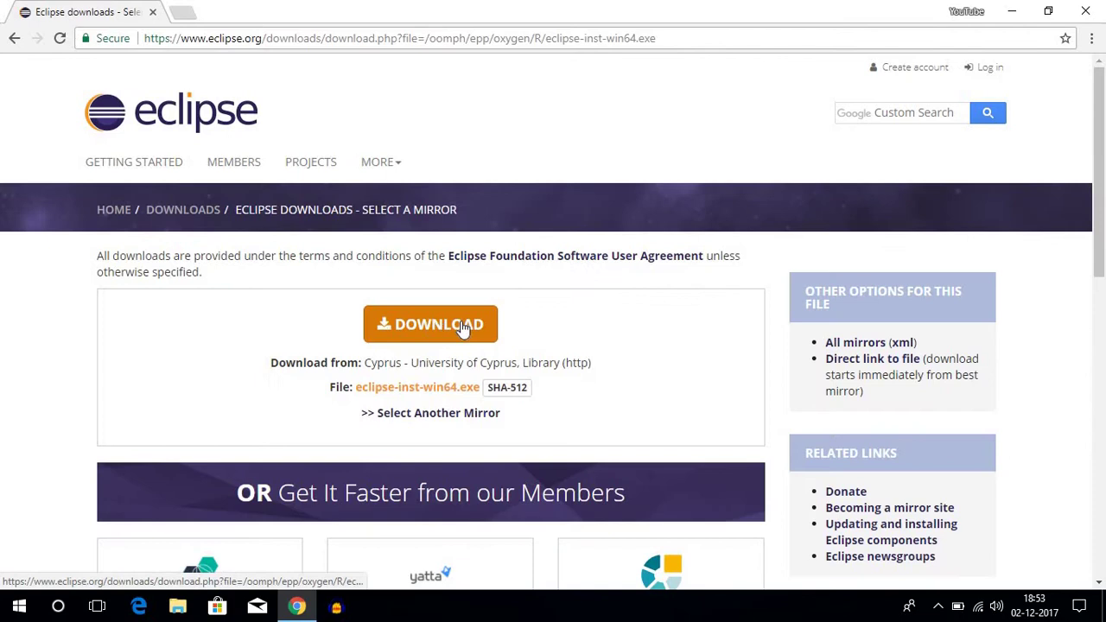
click(430, 327)
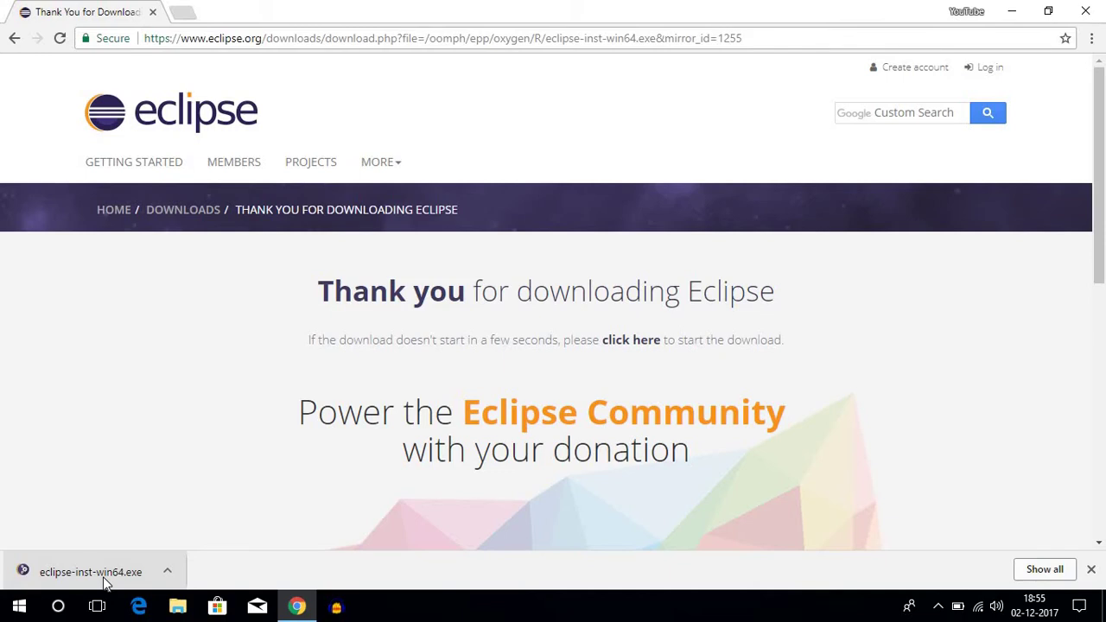
click(139, 568)
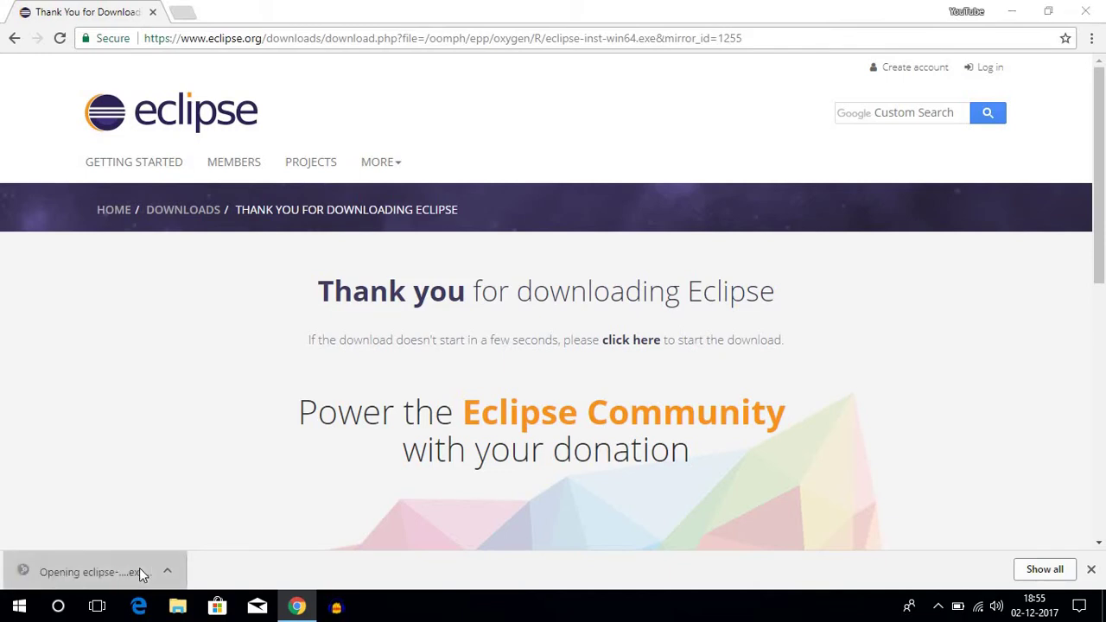
click(1012, 11)
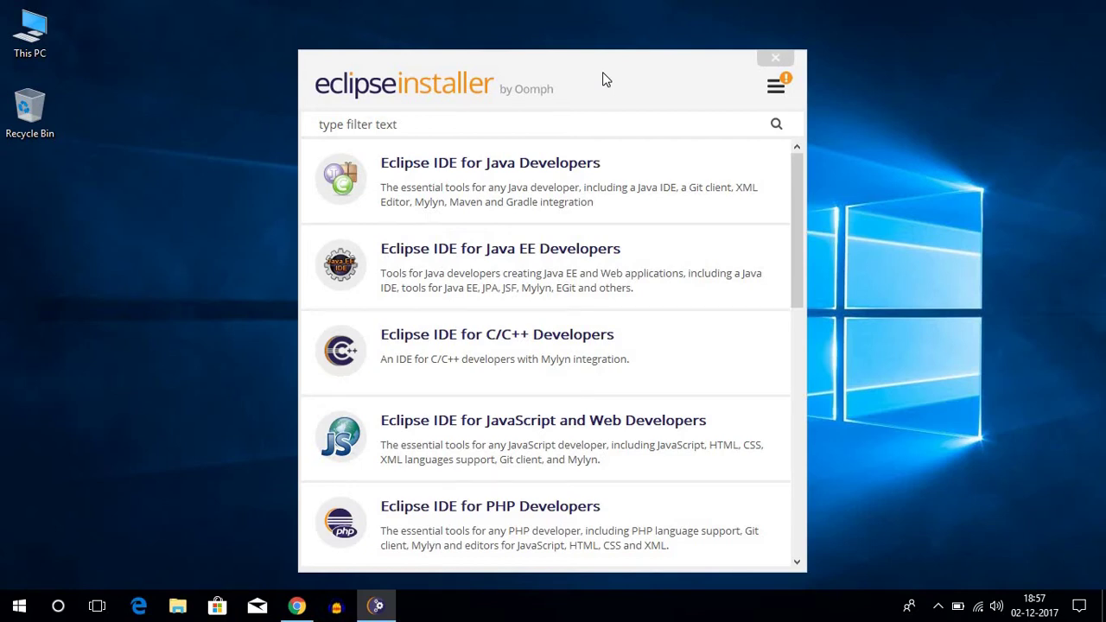
Step: Update the Eclipse Installer, accepting and remembering the Eclipse Foundation license, then restart it
click(775, 89)
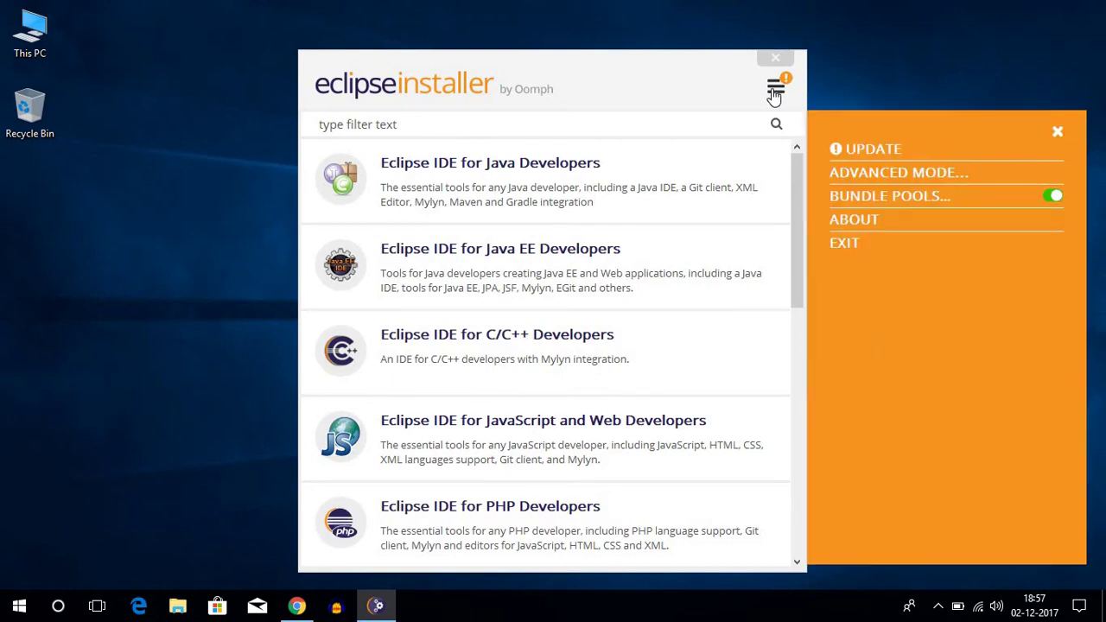
click(892, 149)
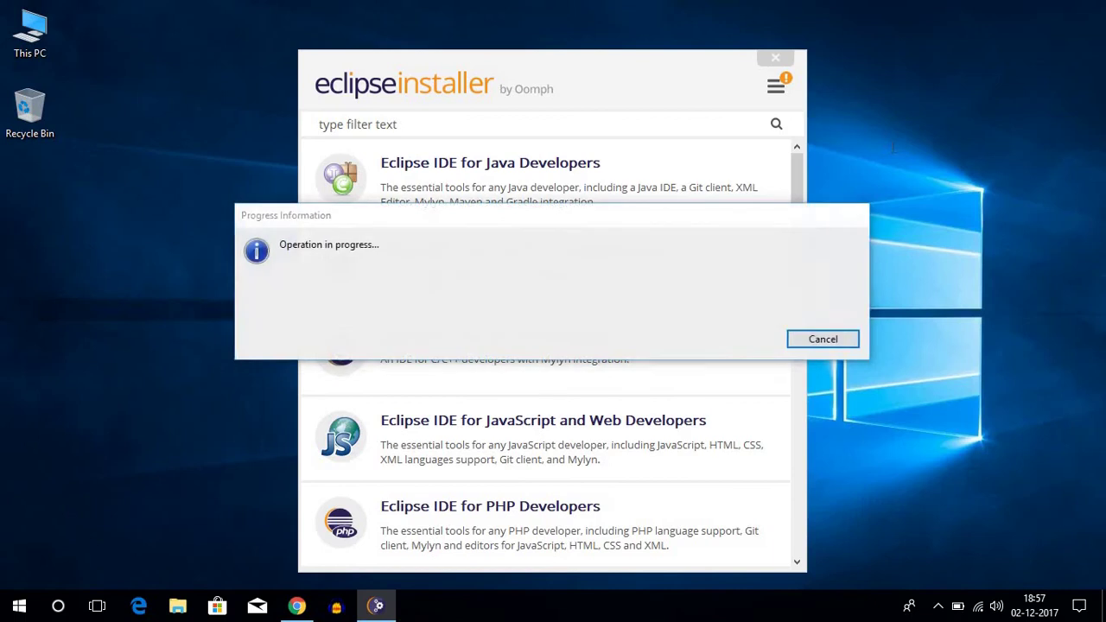
click(515, 459)
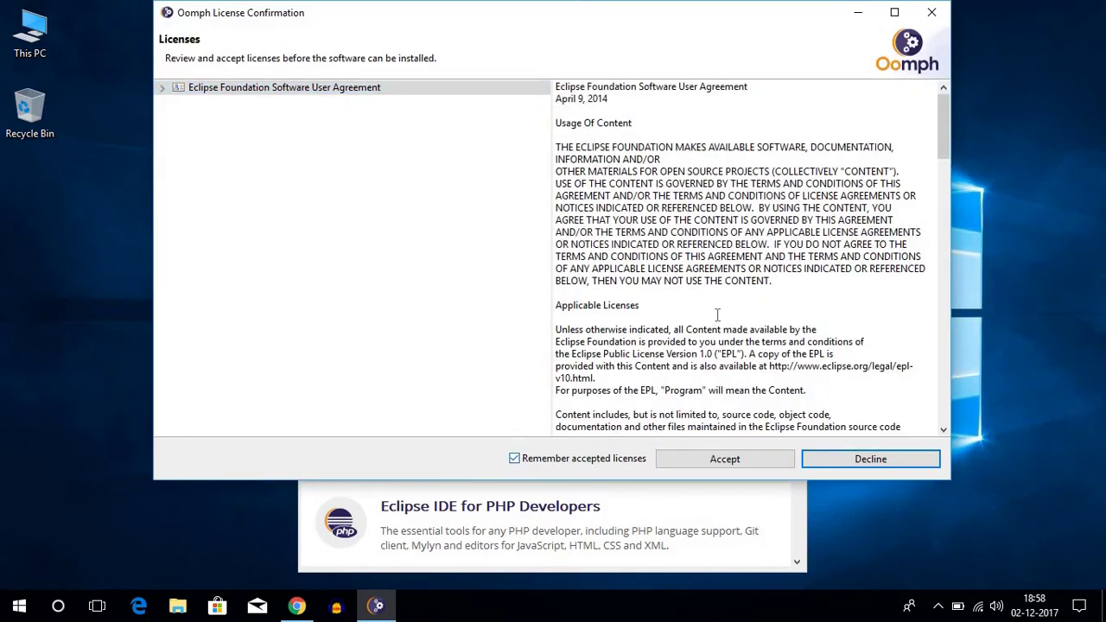
scroll(729, 296, down, 3)
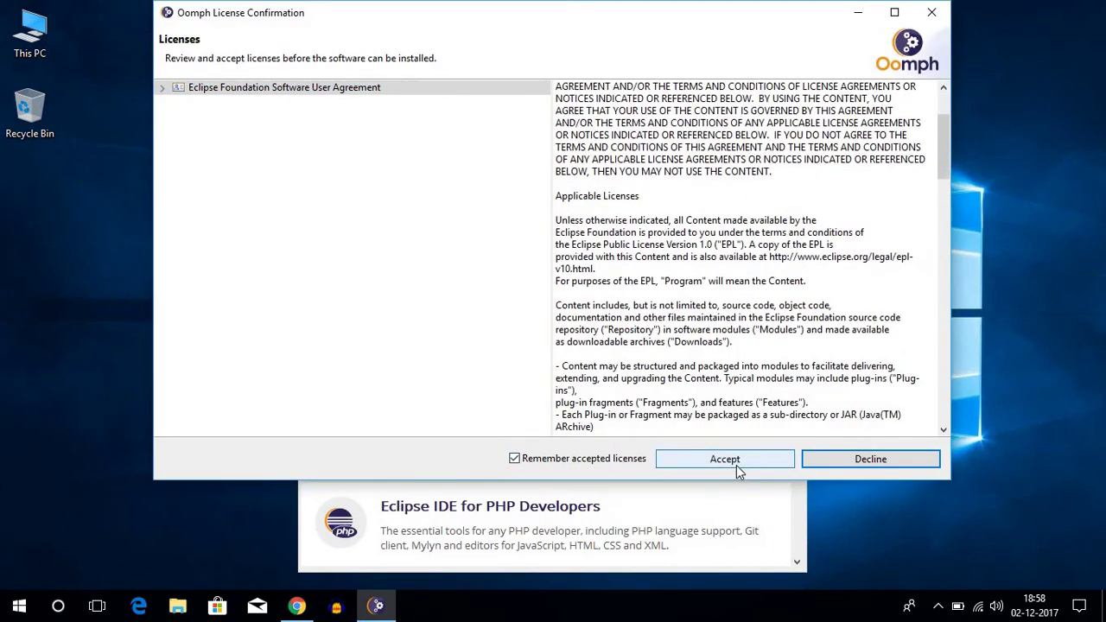
click(736, 464)
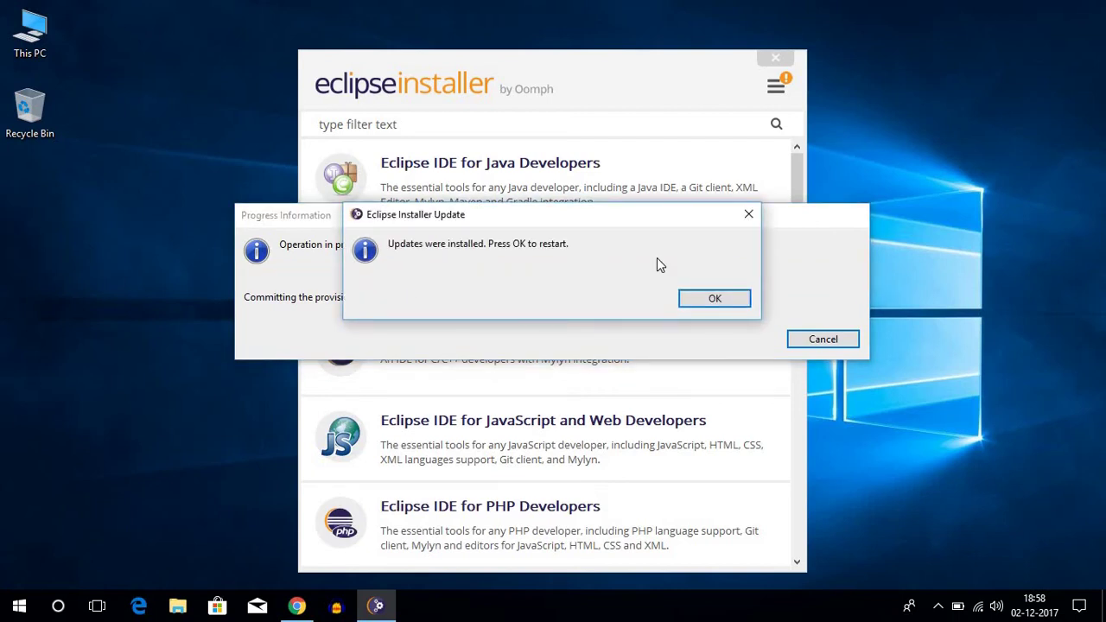
click(695, 302)
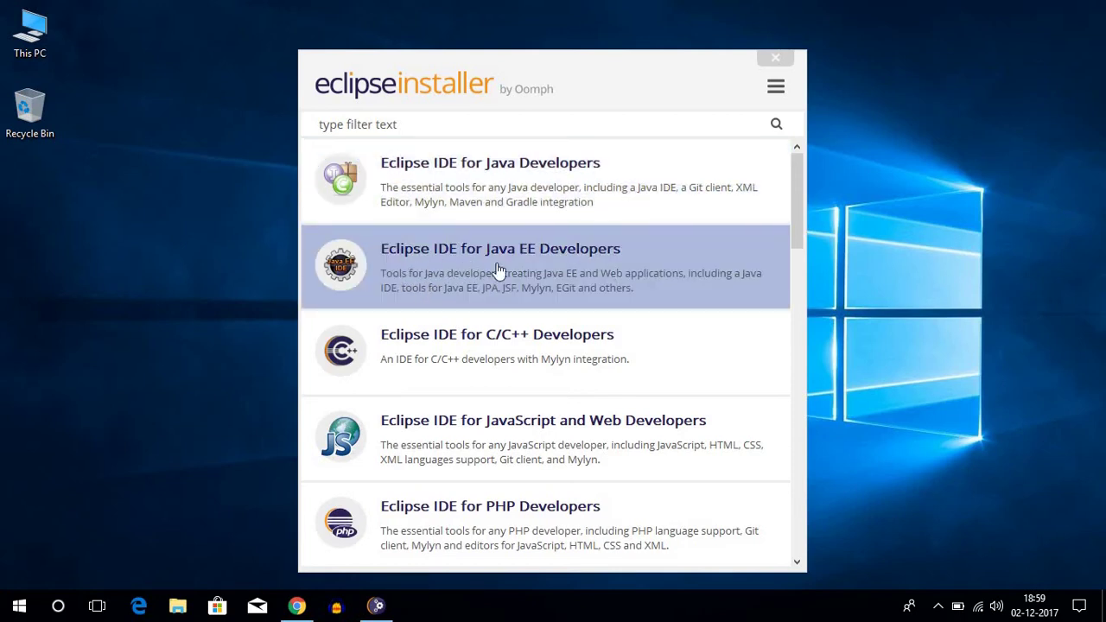
Step: Pick Eclipse IDE for Java Developers from the installer's package list
scroll(501, 272, down, 1)
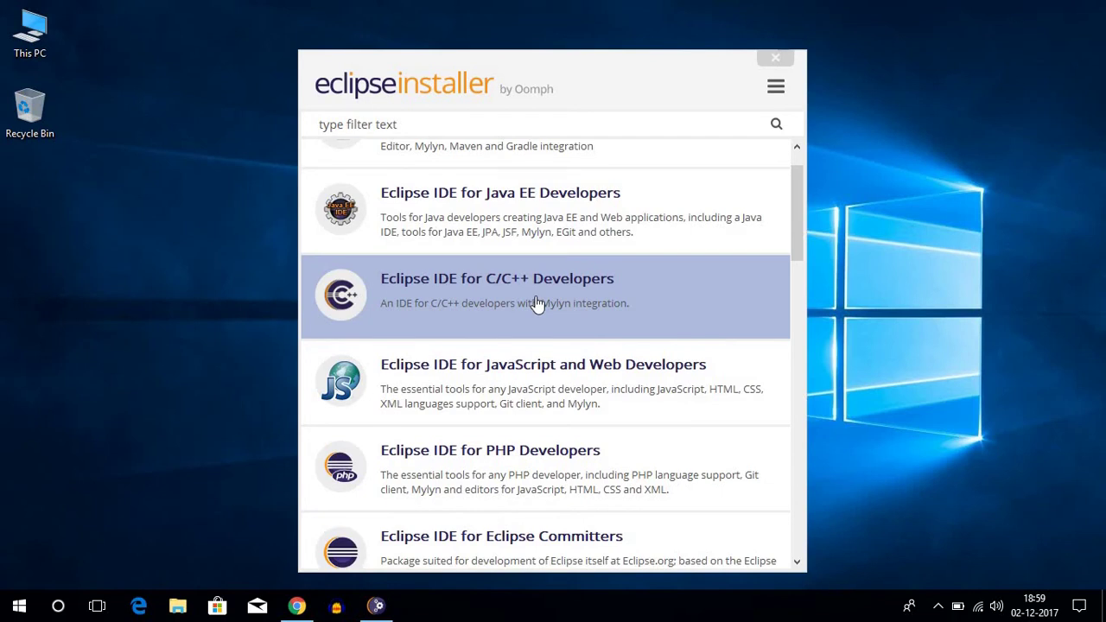
scroll(536, 303, up, 1)
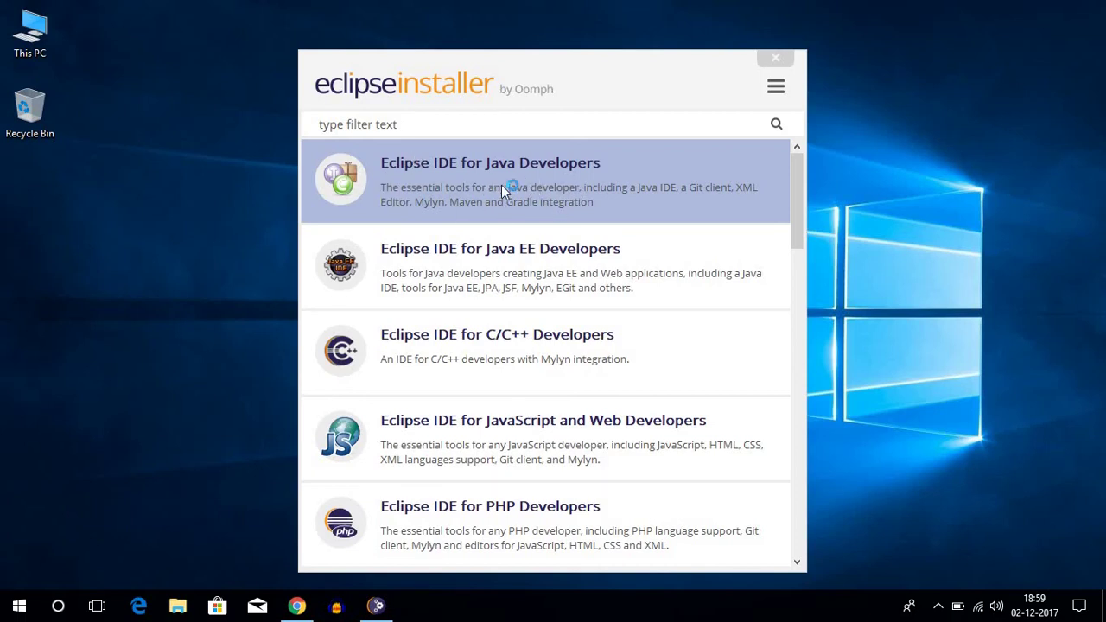
click(503, 187)
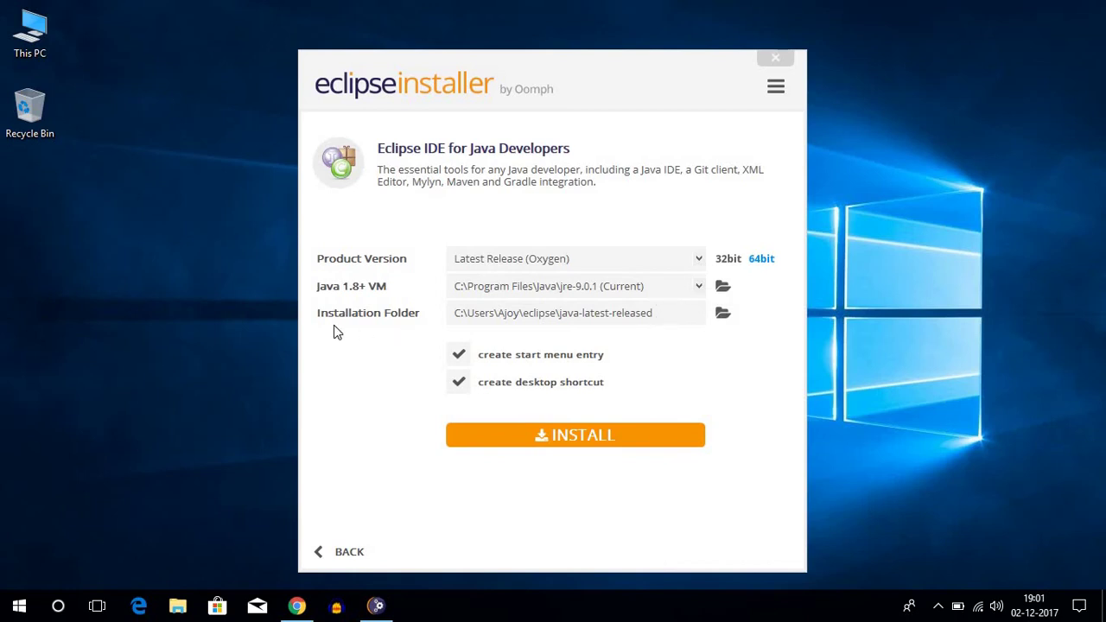
Step: Install the Java Developers package, accepting the user agreement, then launch Eclipse
click(566, 437)
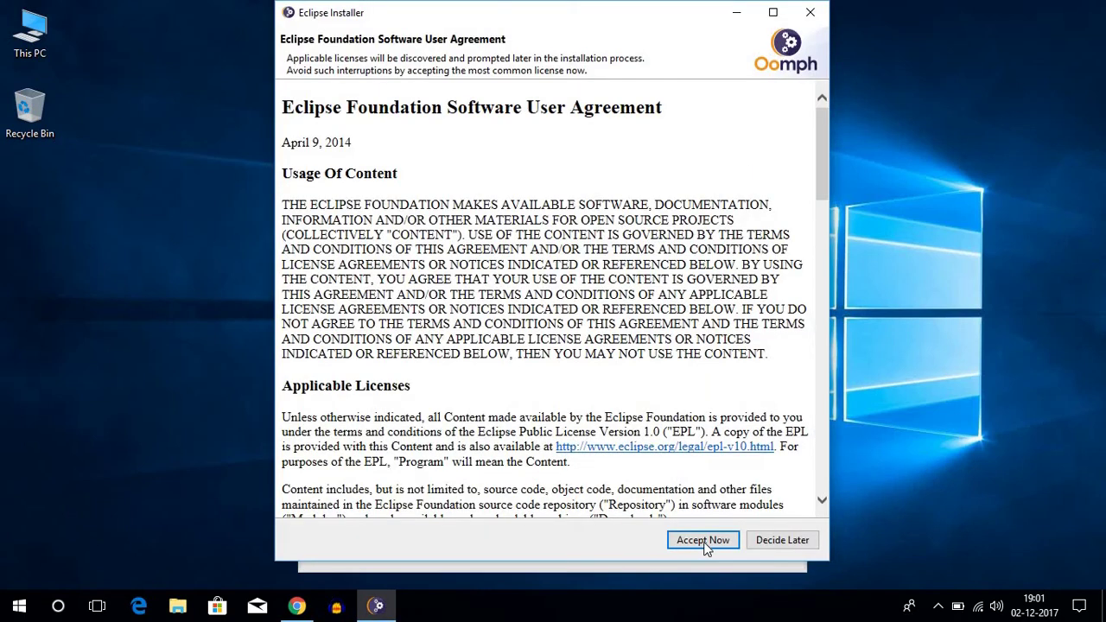
click(704, 541)
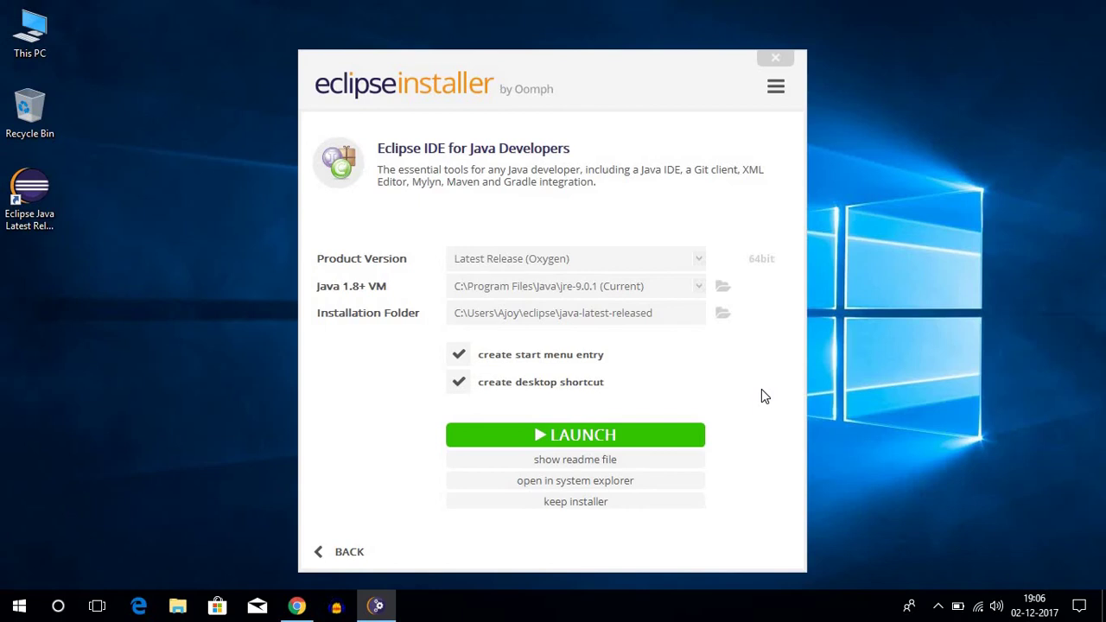
click(605, 439)
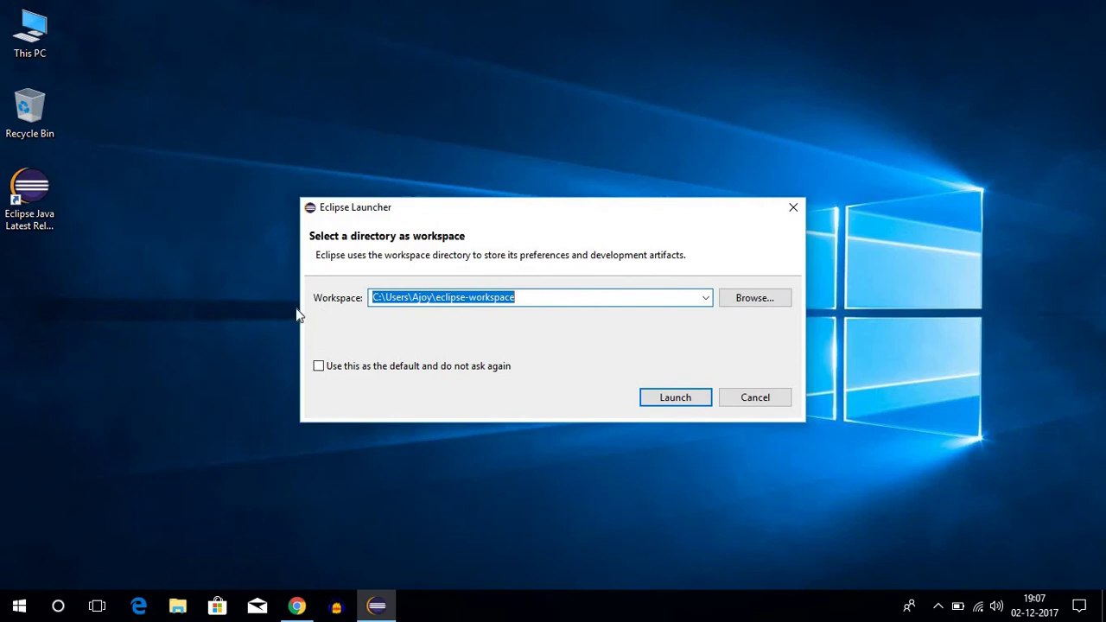
Step: Launch Eclipse keeping the default eclipse-workspace folder unchanged
click(749, 299)
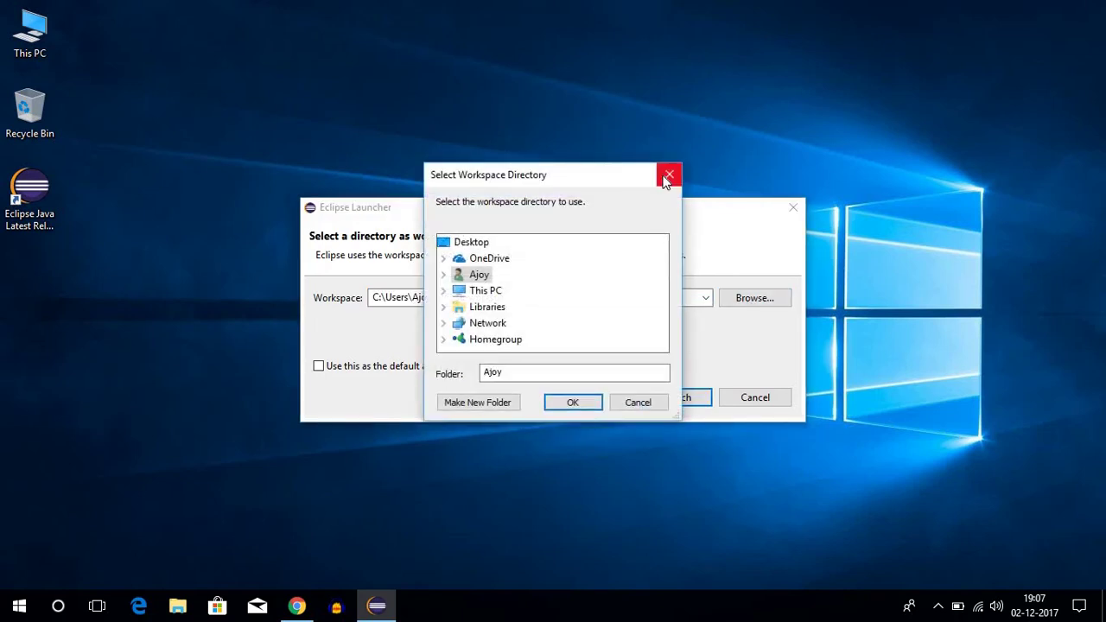
click(667, 176)
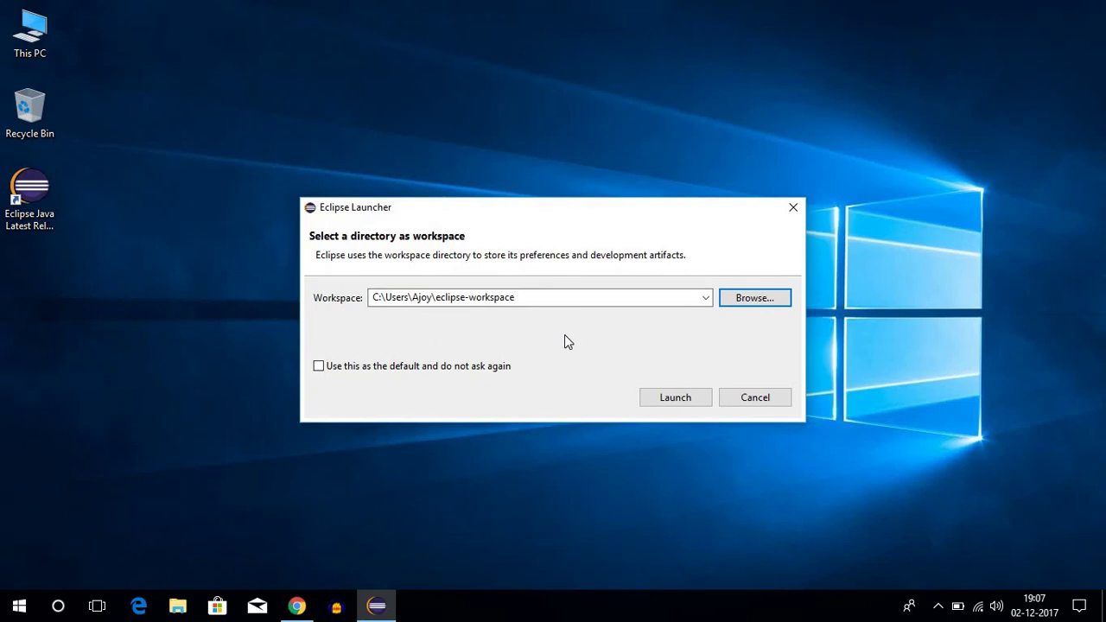
click(679, 403)
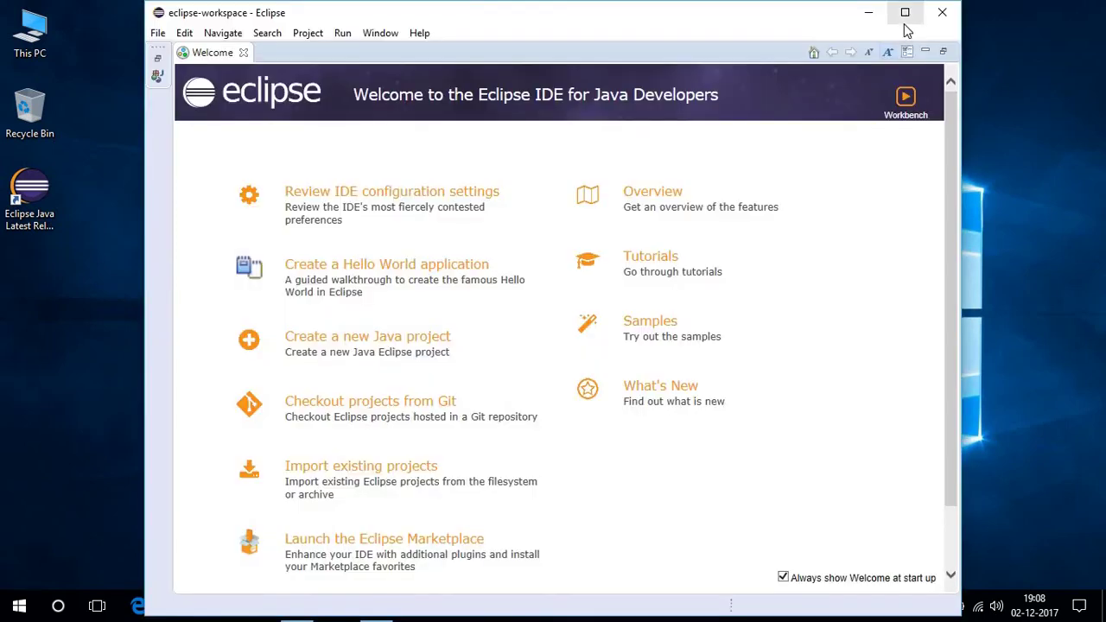
Step: Maximize the Eclipse window and close the Welcome tab
click(905, 13)
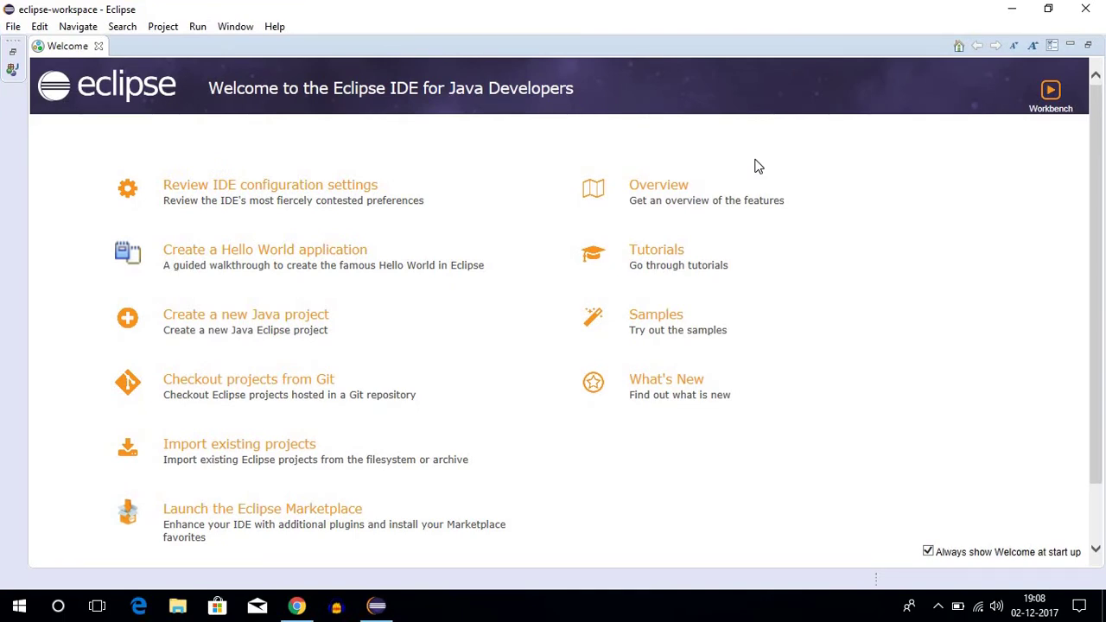
click(99, 47)
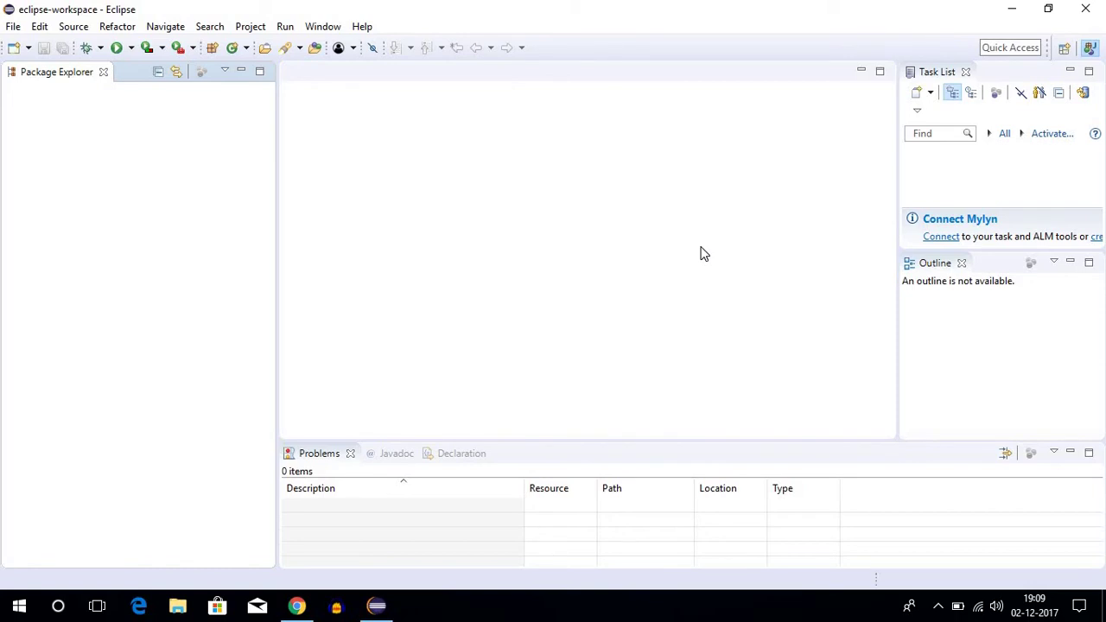
Step: Create the Java project 'Demo' through File > New and expand it in Package Explorer
click(12, 27)
mouse_move(23, 45)
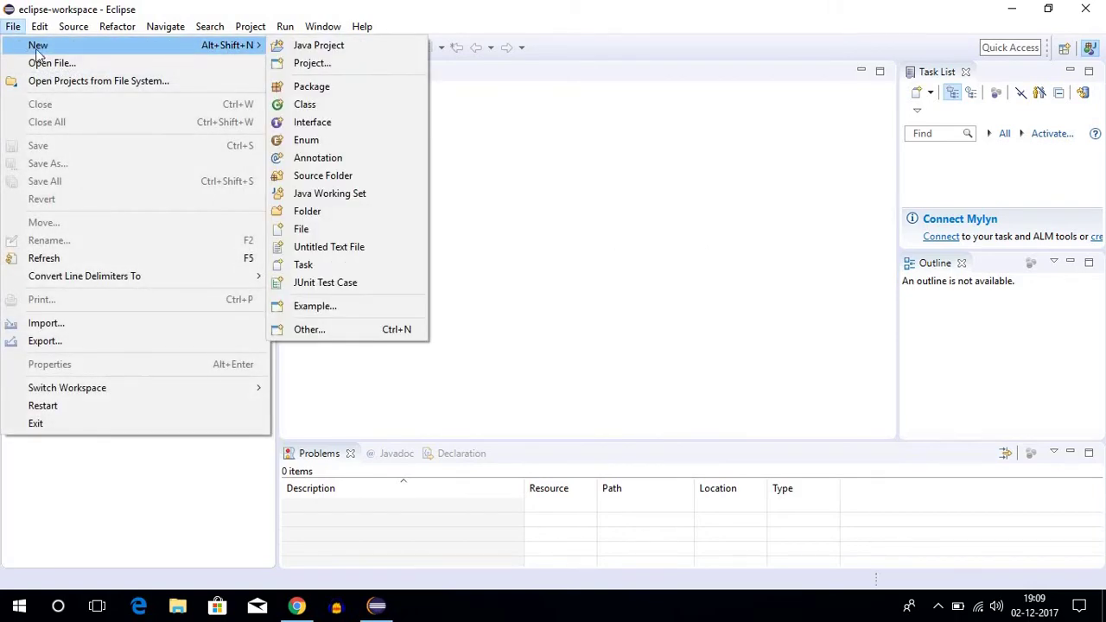
click(318, 47)
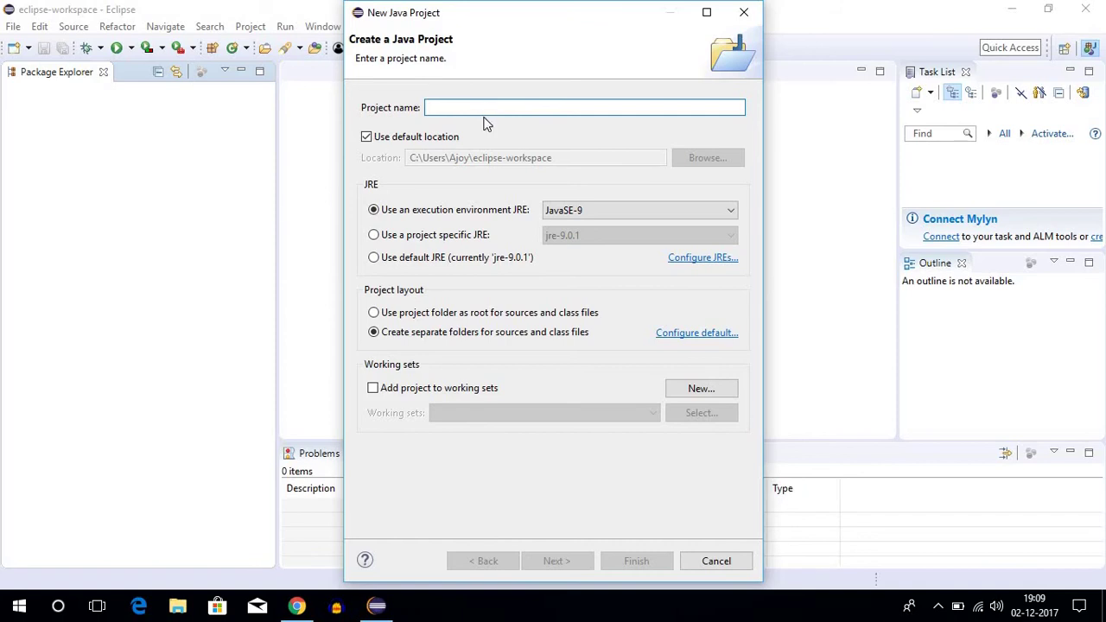
text(Demo)
click(557, 561)
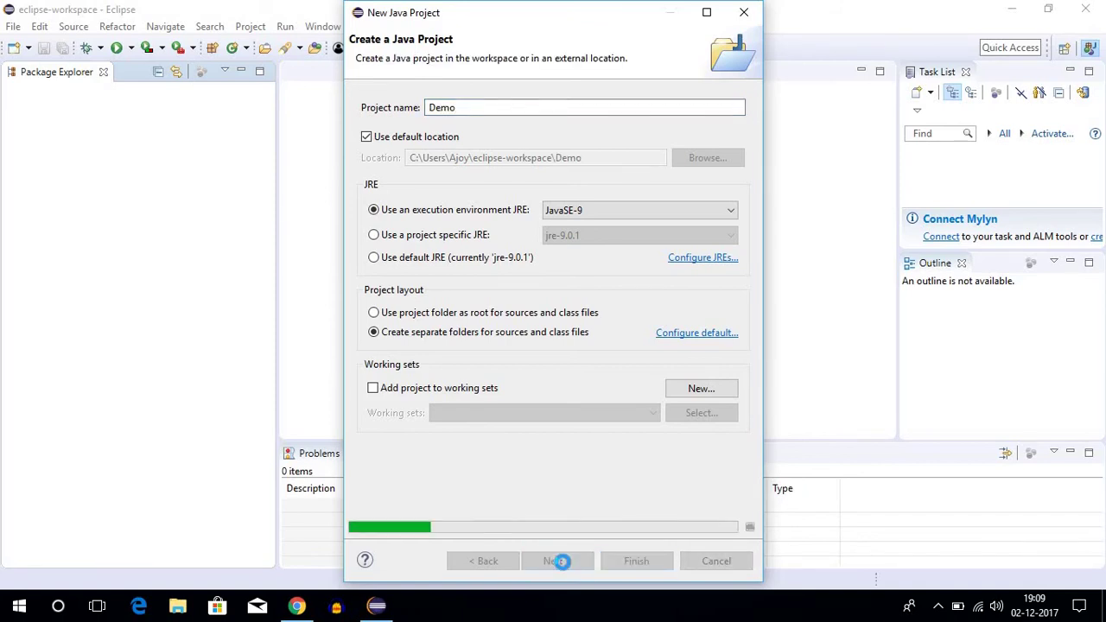
click(637, 562)
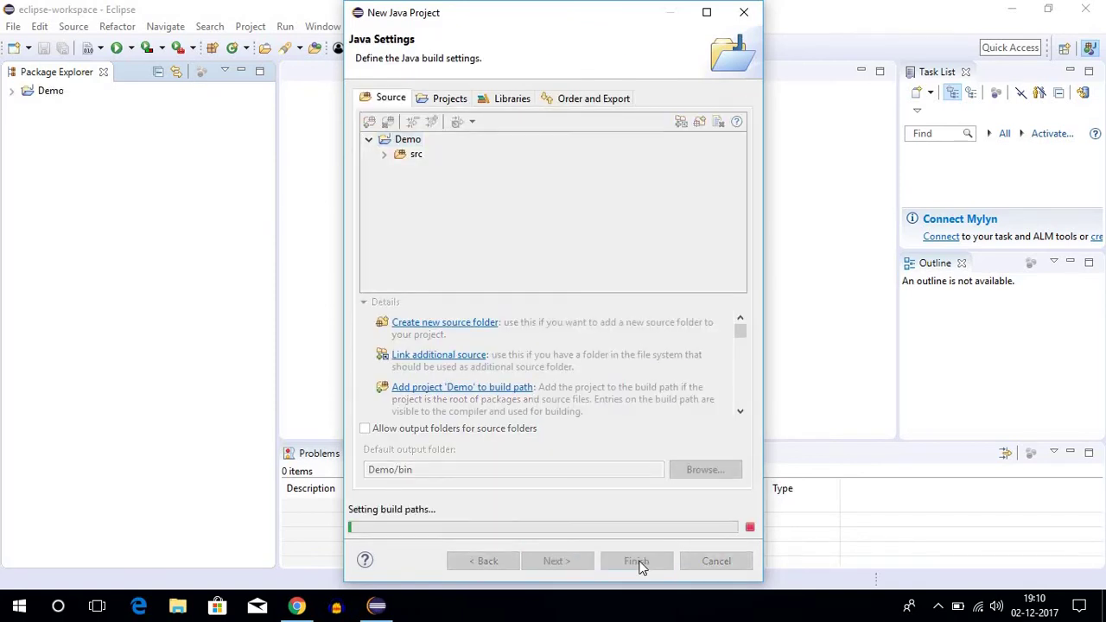
click(12, 93)
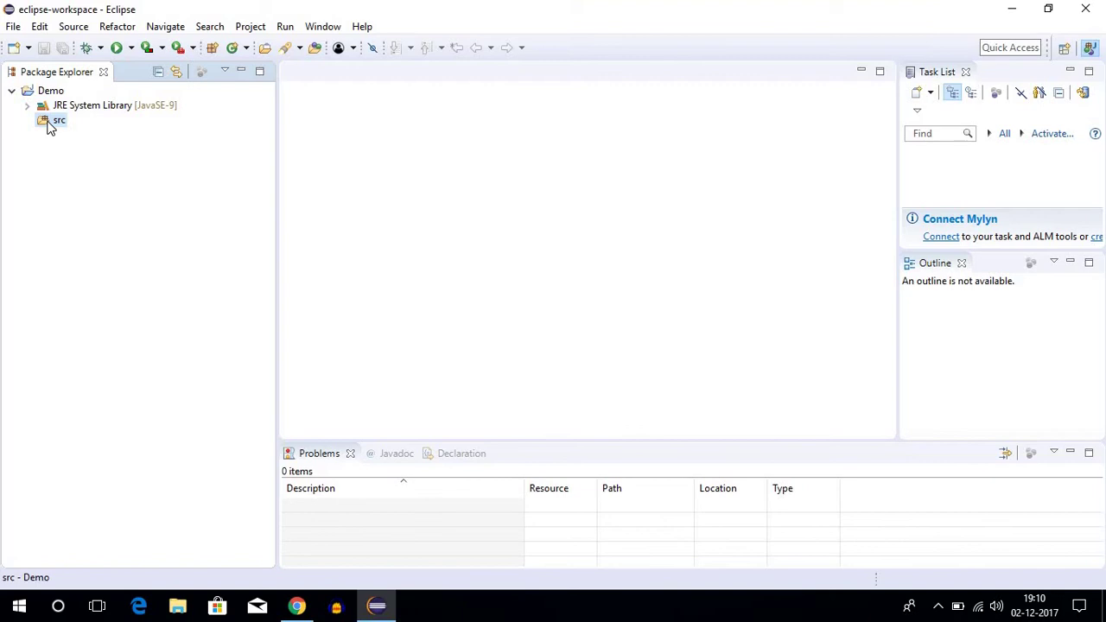
Step: Create the class 'Test' in src with a public static void main(String[] args) stub
right_click(50, 125)
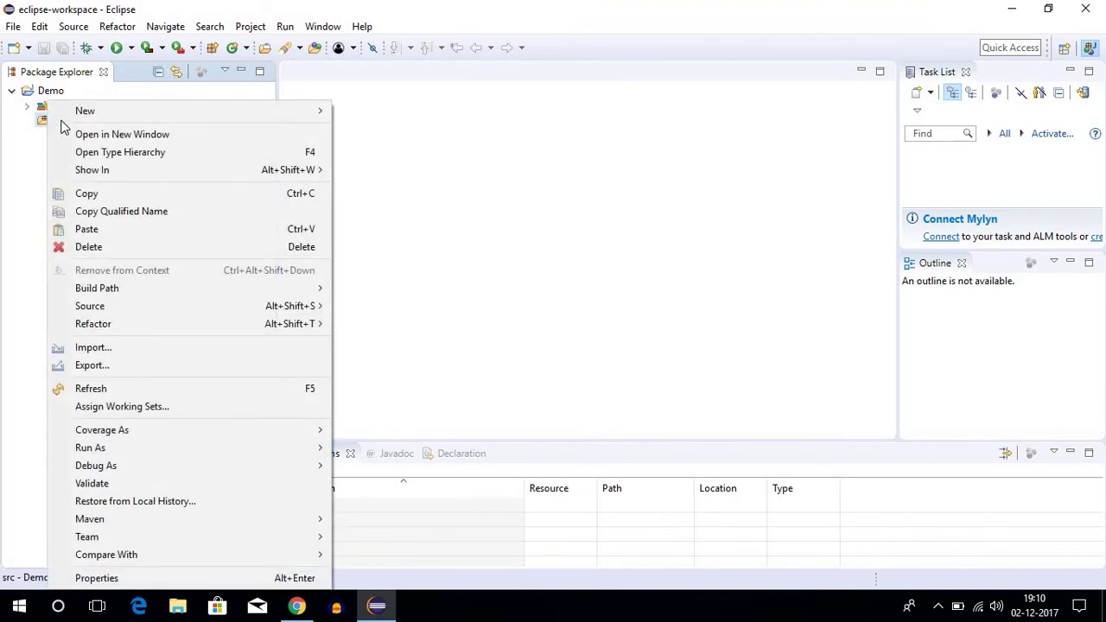
mouse_move(69, 114)
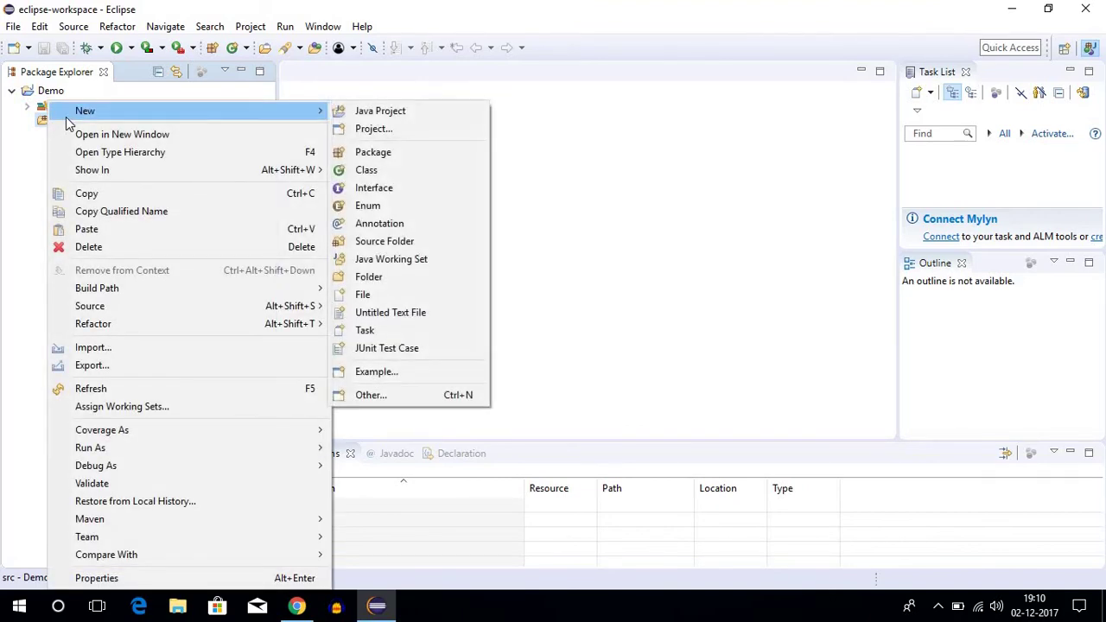
click(362, 172)
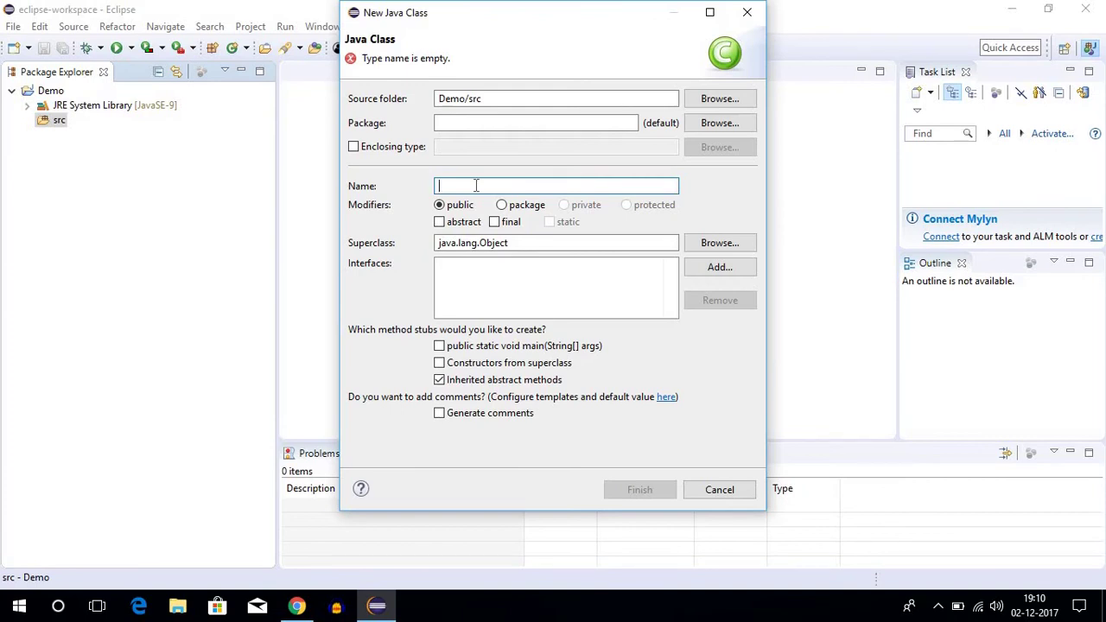
text(Test)
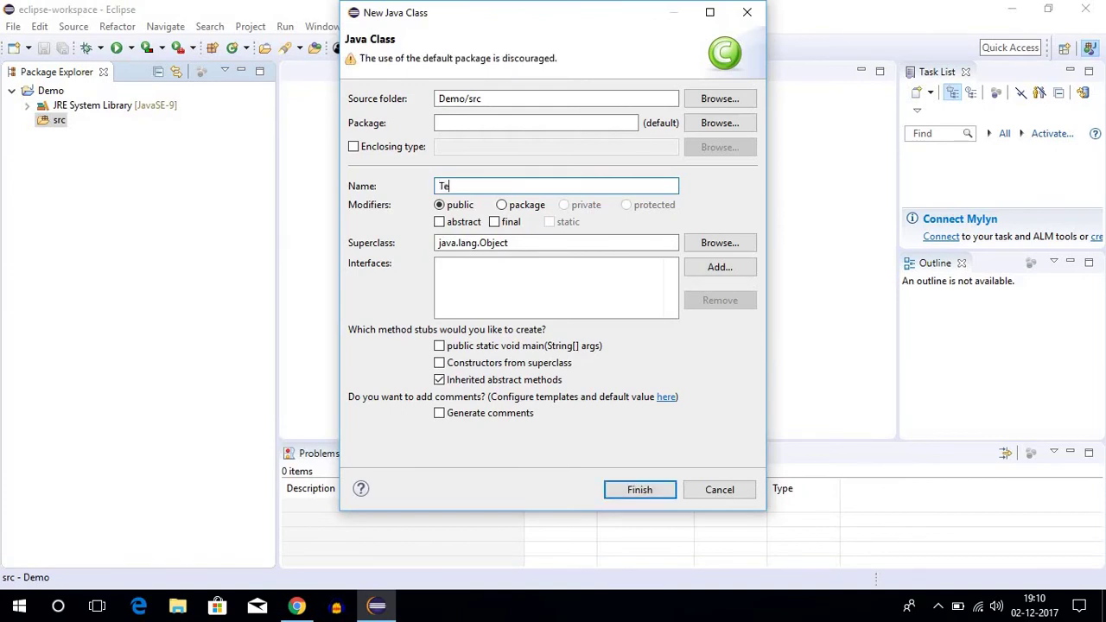
click(440, 347)
click(628, 490)
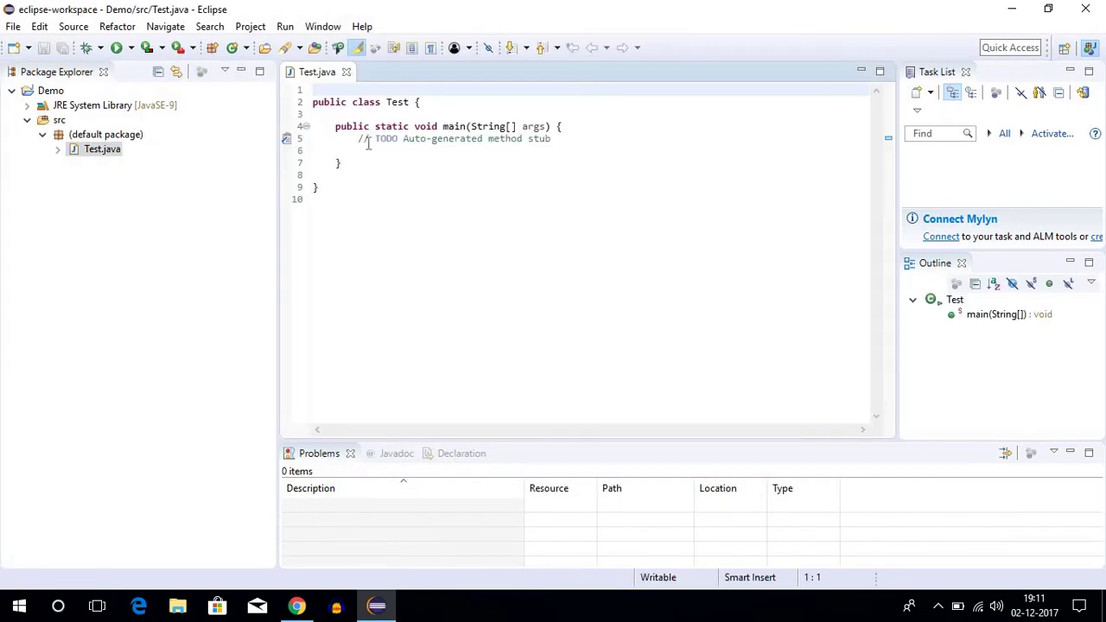
Step: Add System.out.println("welcome to eclipse oxygen"); as an indented line inside main
click(564, 146)
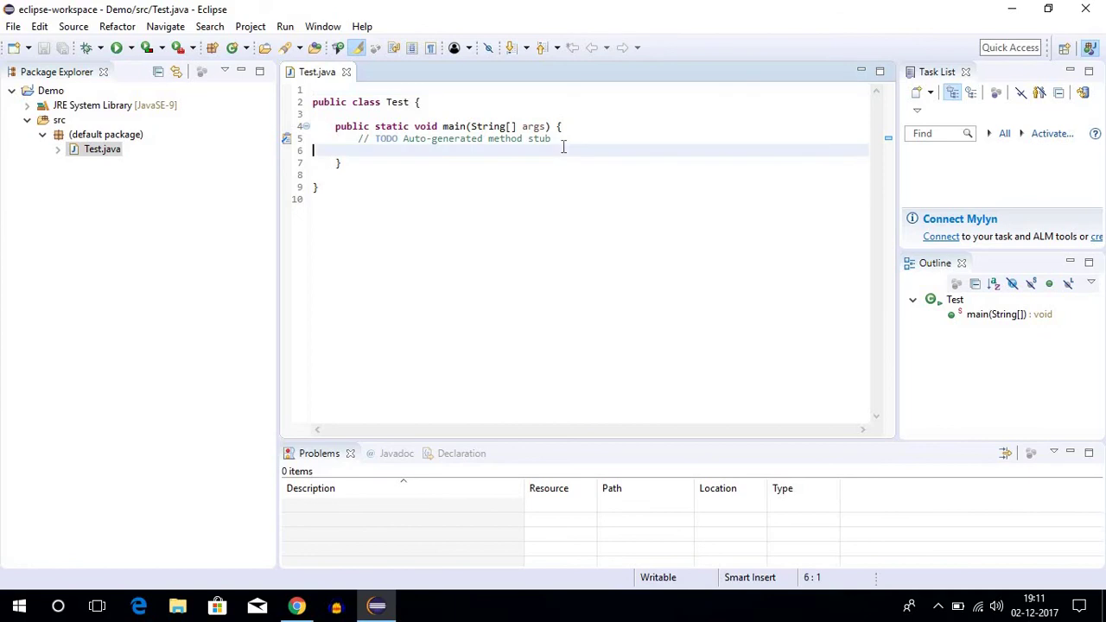
key(Tab)
key(Tab)
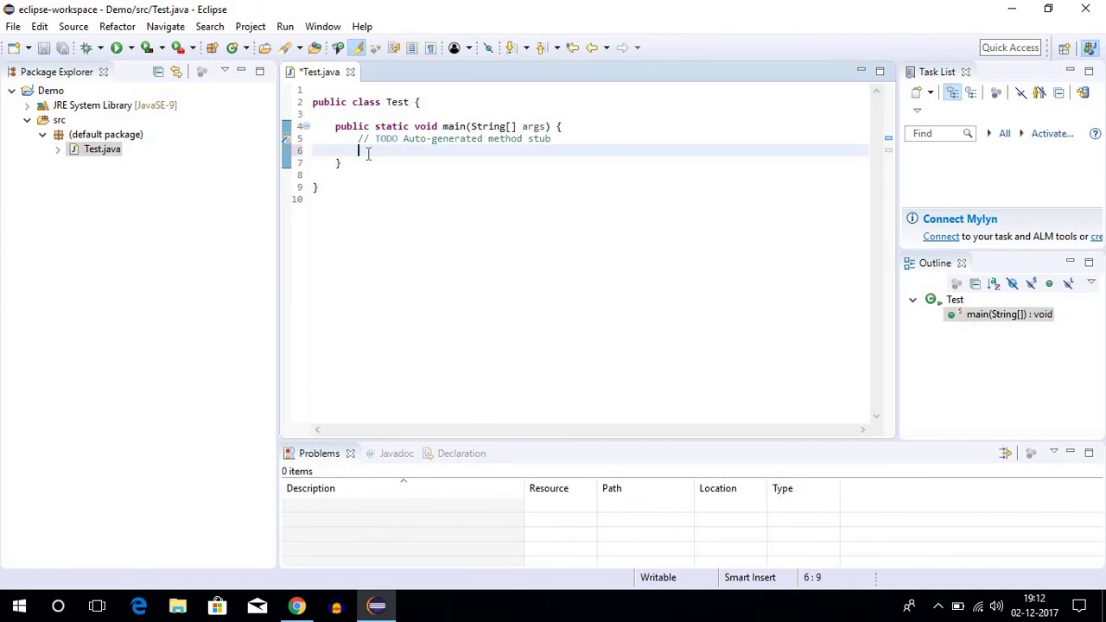
text(System.out.)
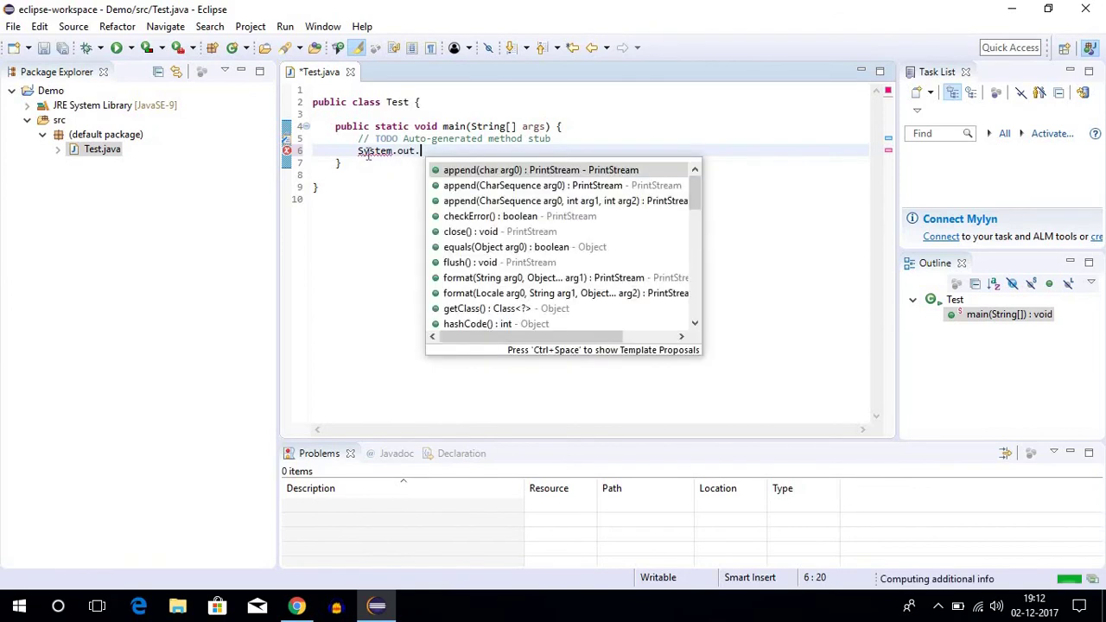
text(printl)
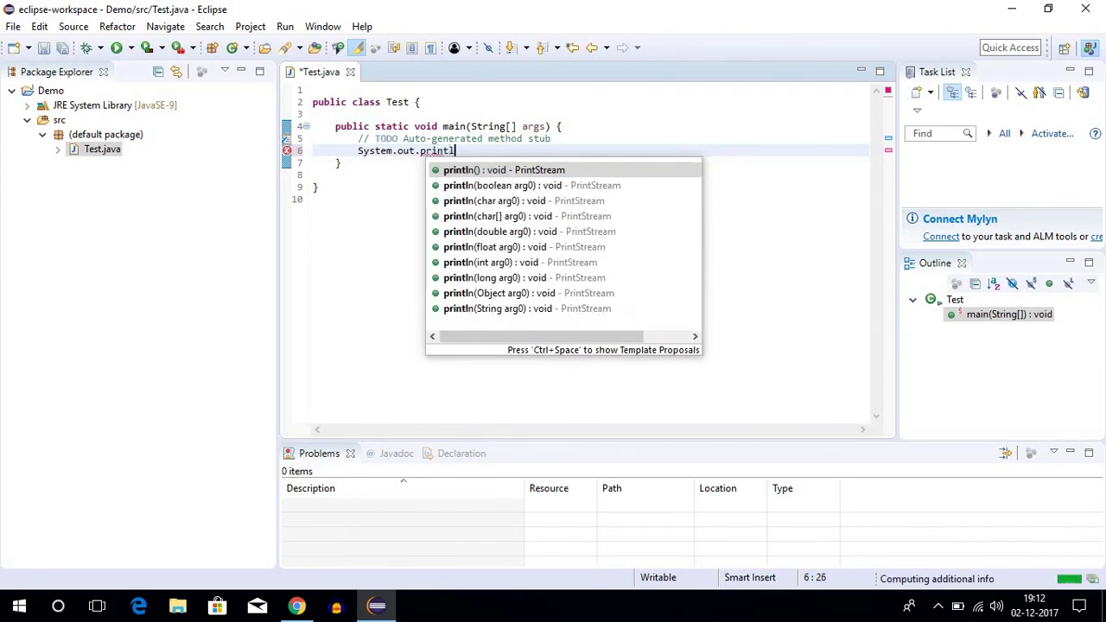
text(n(")
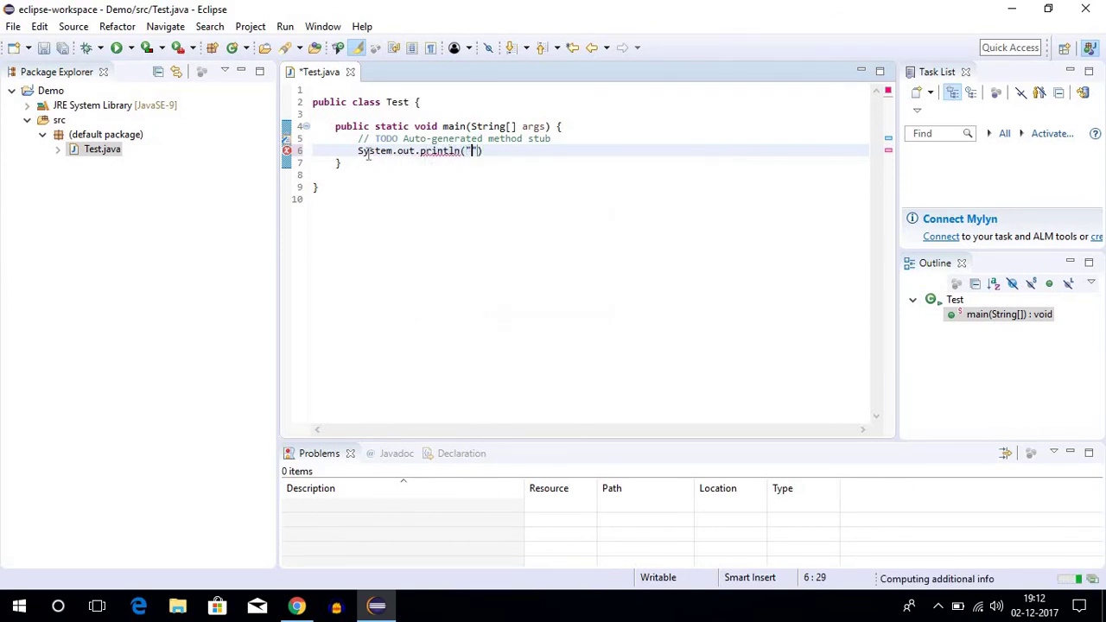
text(welcome to)
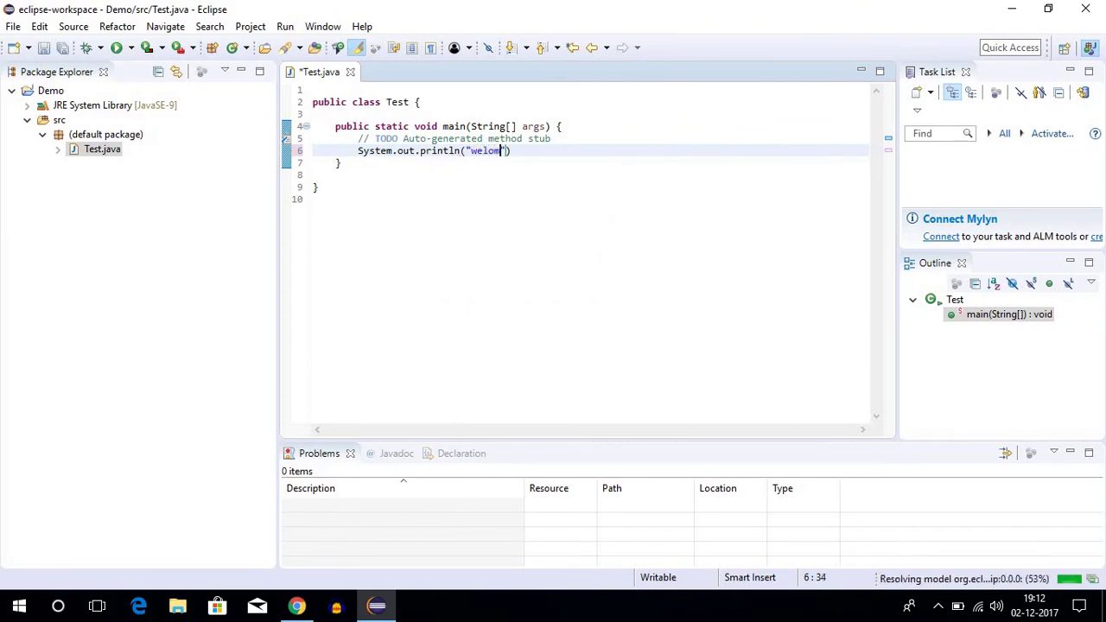
text( eclipse i)
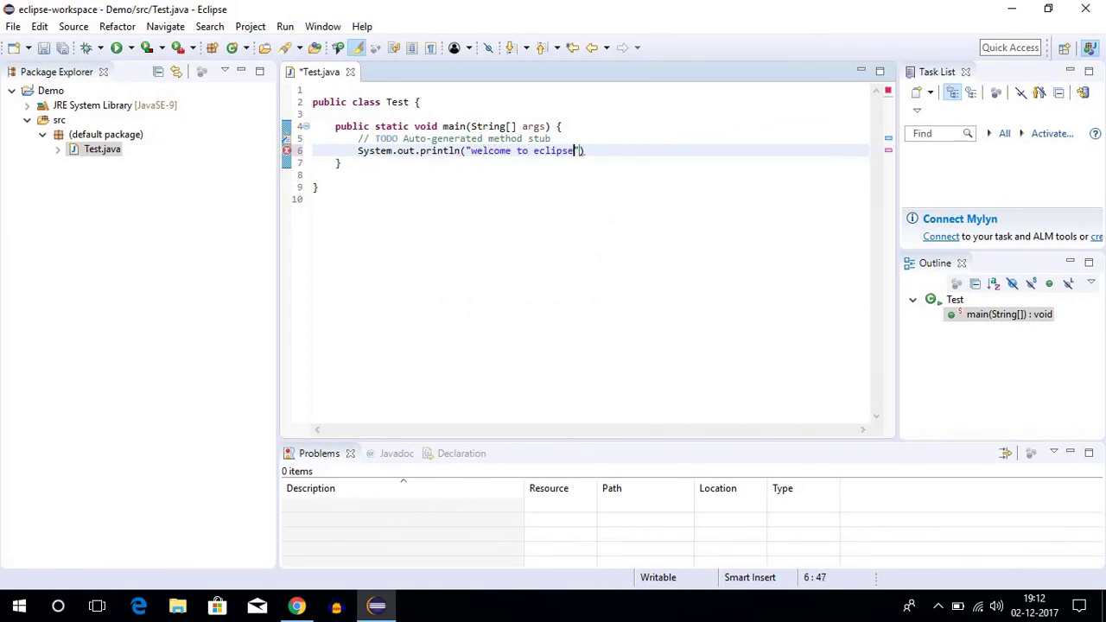
key(BackSpace)
text(oxygen");)
Step: Save and run Test.java, then select the "welcome to eclipse oxygen" output line in the Console
click(116, 49)
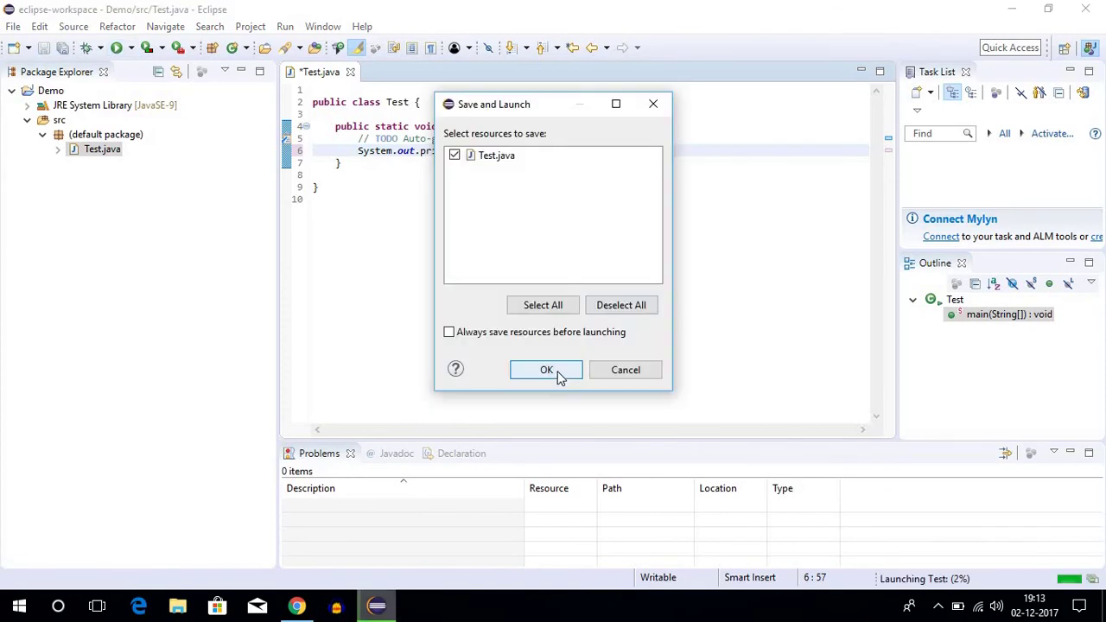
click(547, 370)
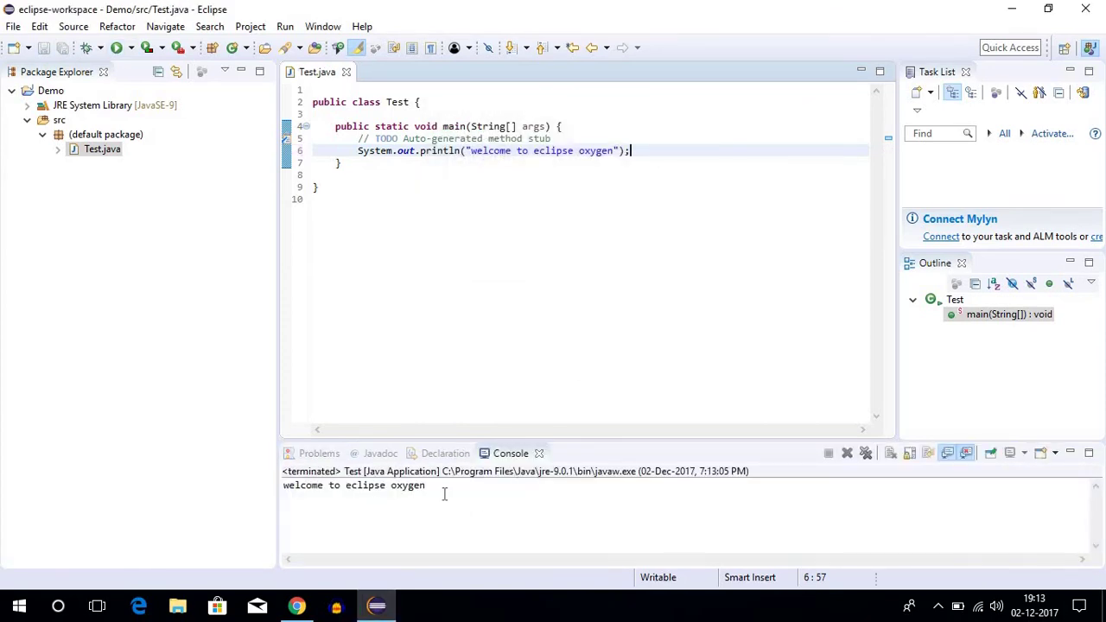
click(418, 490)
drag(423, 490, 282, 488)
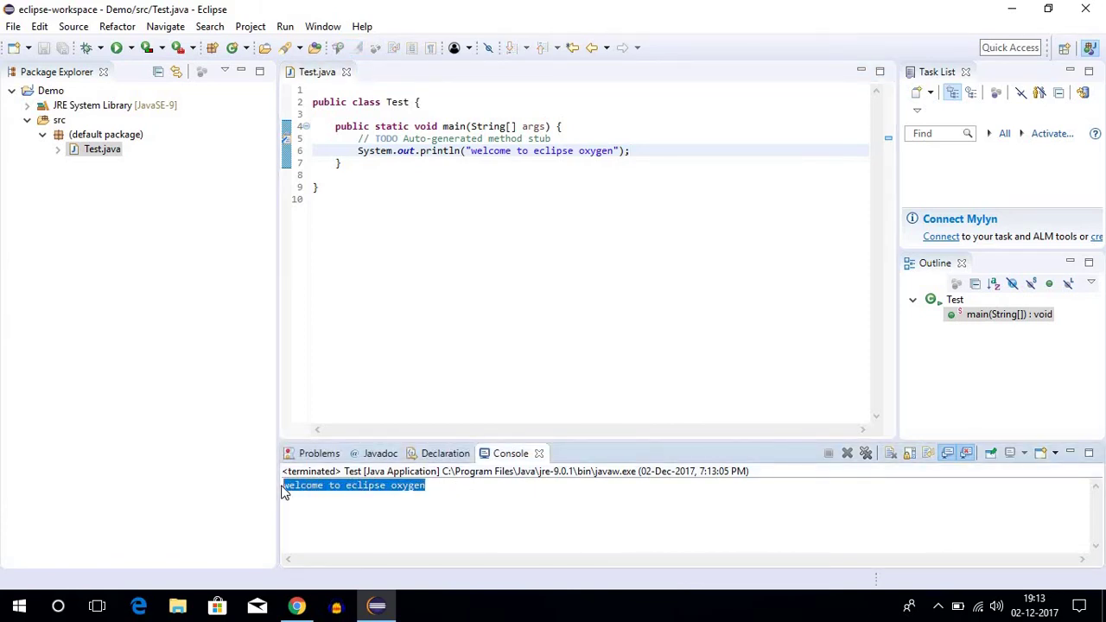
click(467, 362)
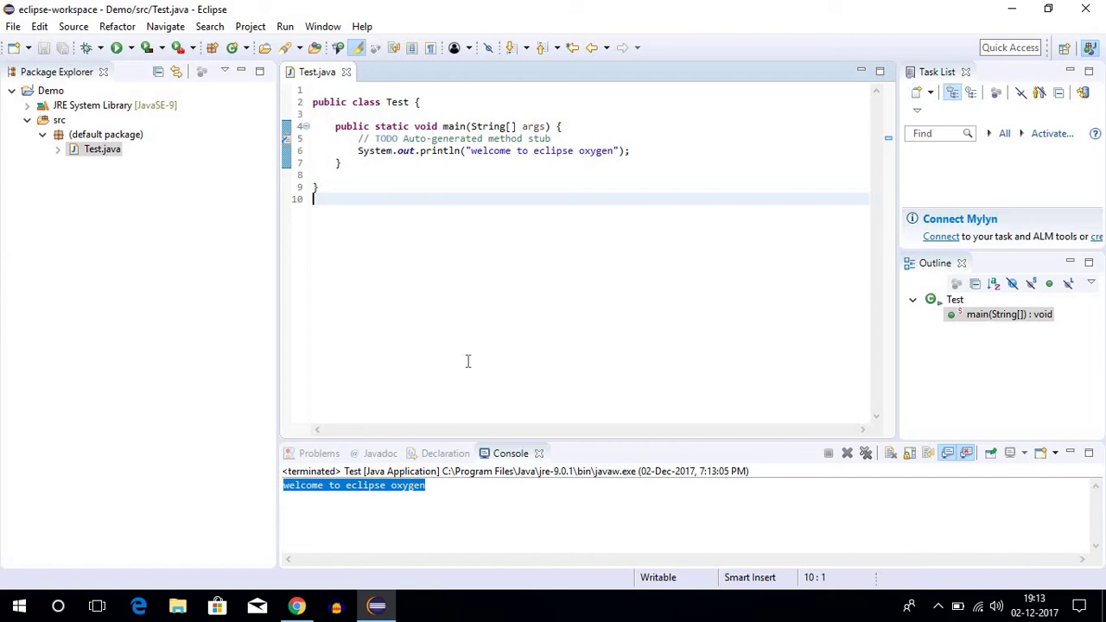